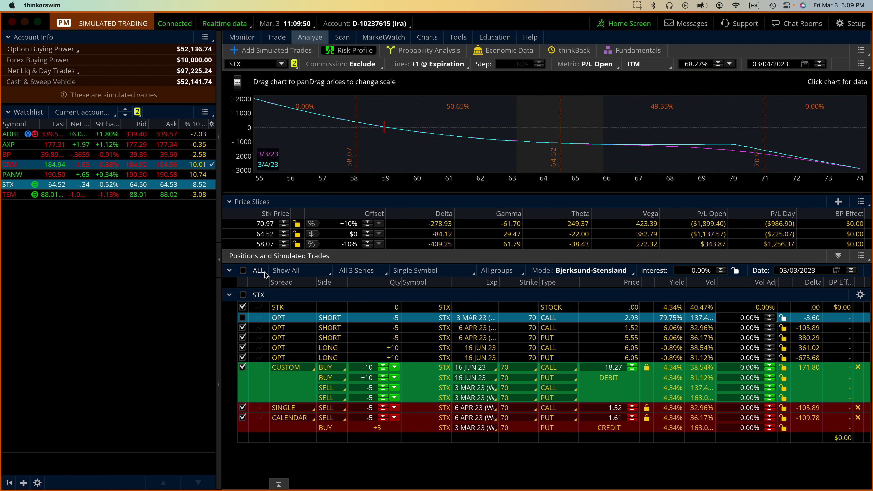
Hide the simulated trades for STX and compare the risk profile with and without the short 3 MAR 23 call.
left_click(283, 320)
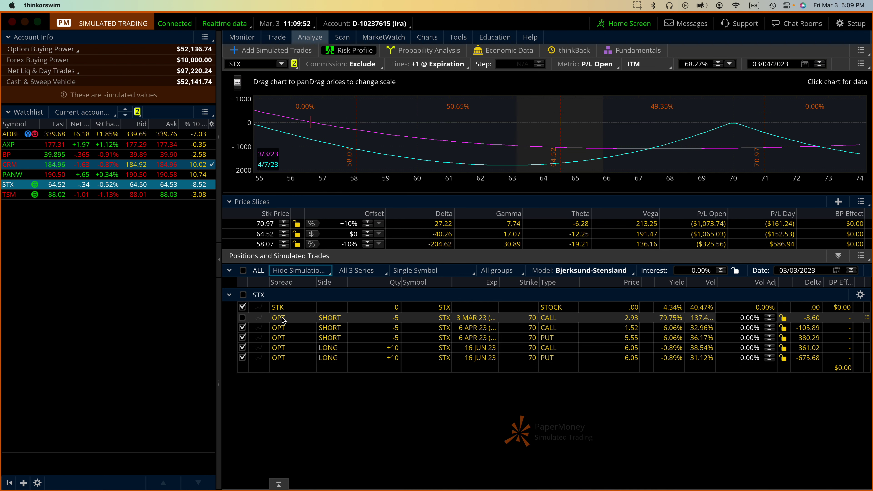
left_click(242, 318)
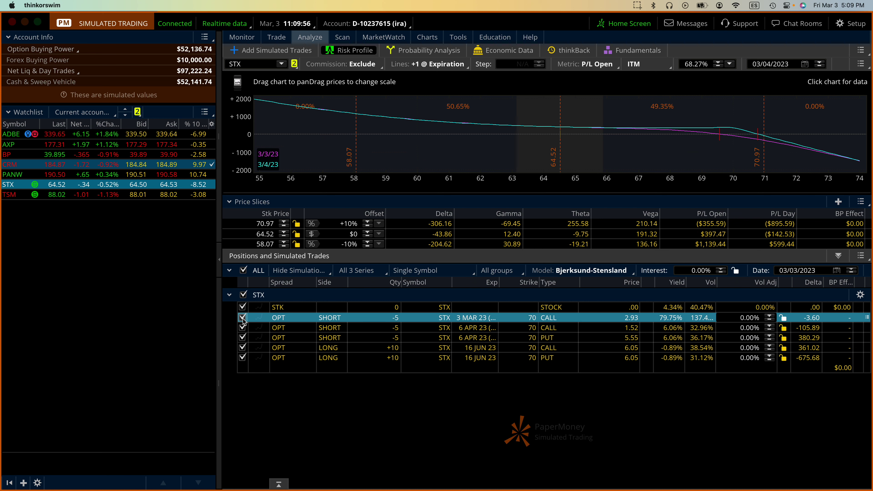
left_click(243, 318)
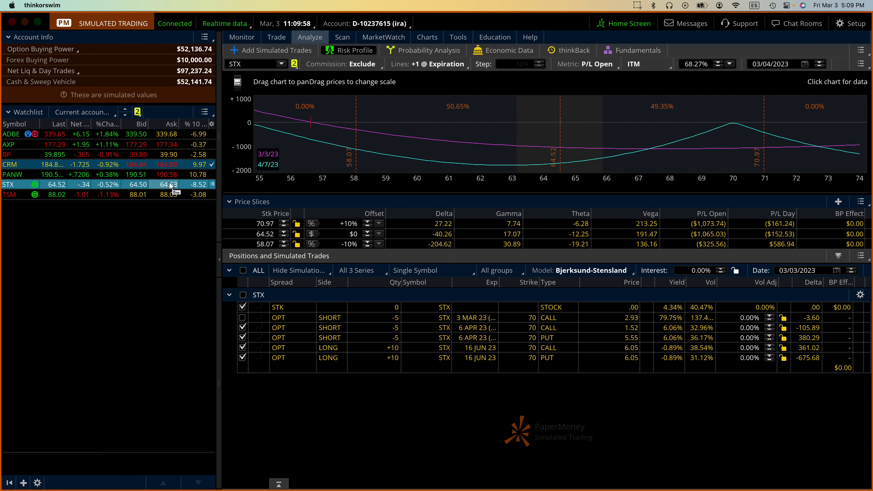
View the risk profile of TSM and bring up the price chart for MOS.
left_click(164, 195)
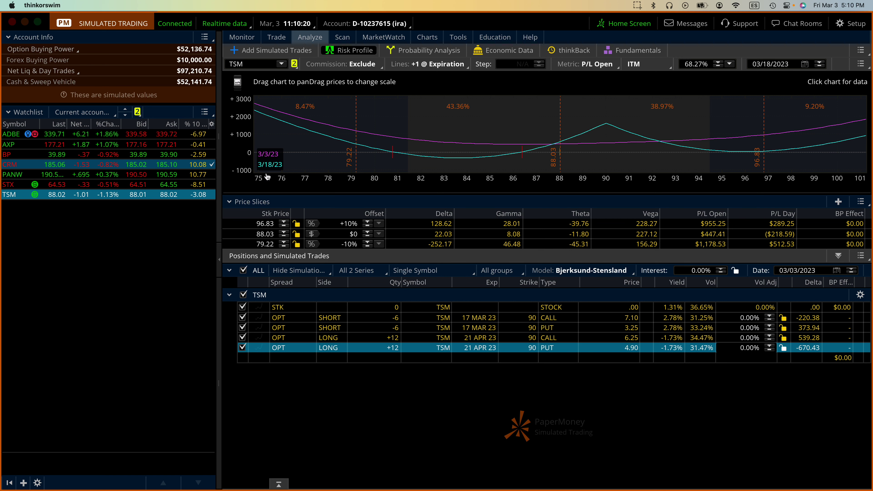
left_click(425, 37)
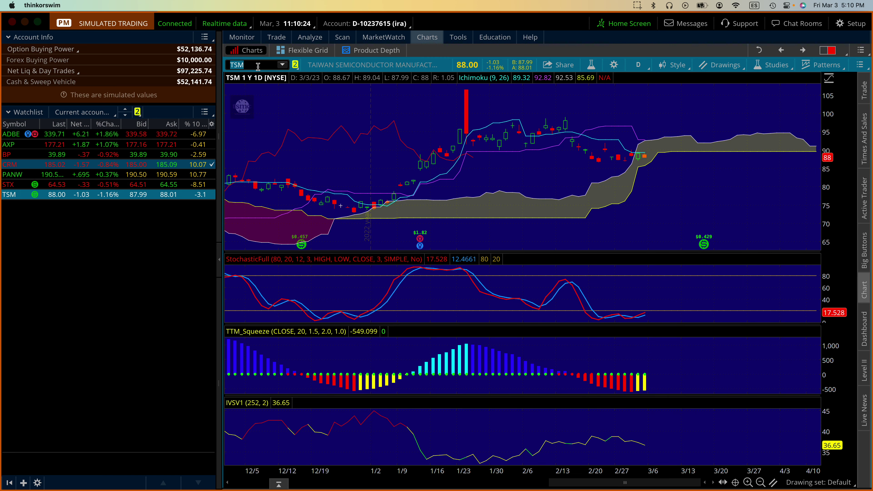
type("MOS")
key("Return")
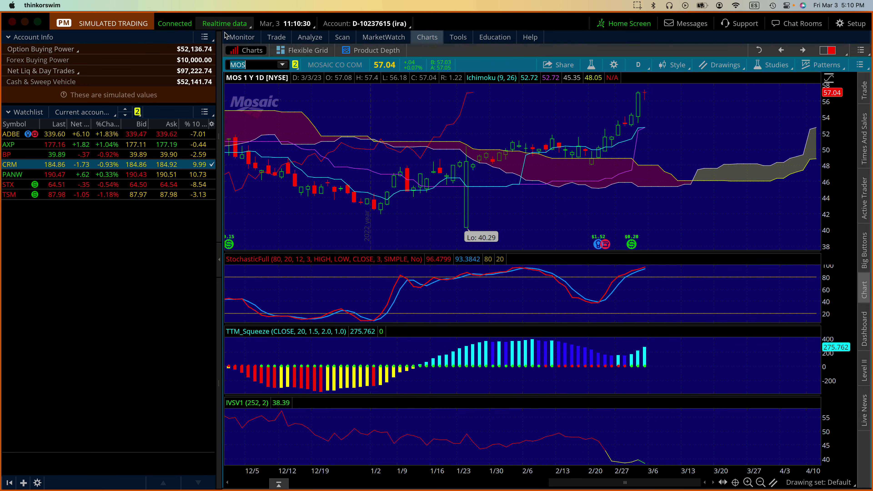
Switch to the PutCallGenie Candidates spreadsheet in Numbers and move its window to Desktop 3 with Mission Control.
key("super+Tab")
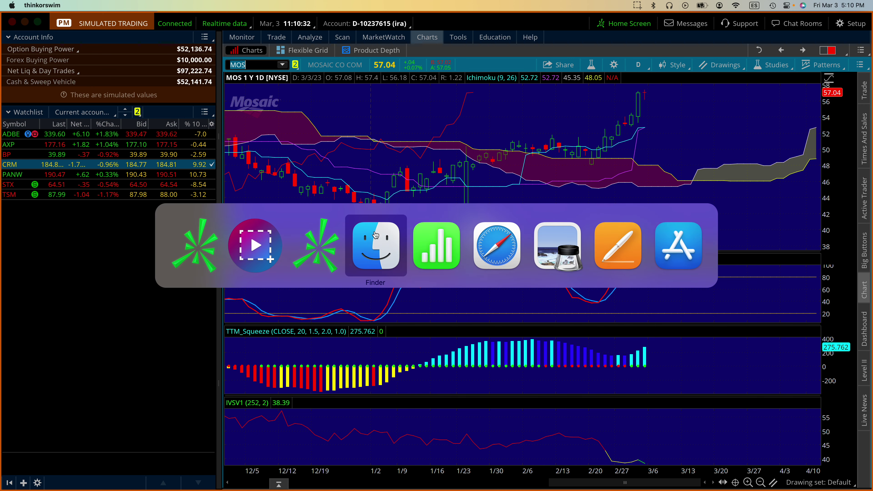
left_click(412, 239)
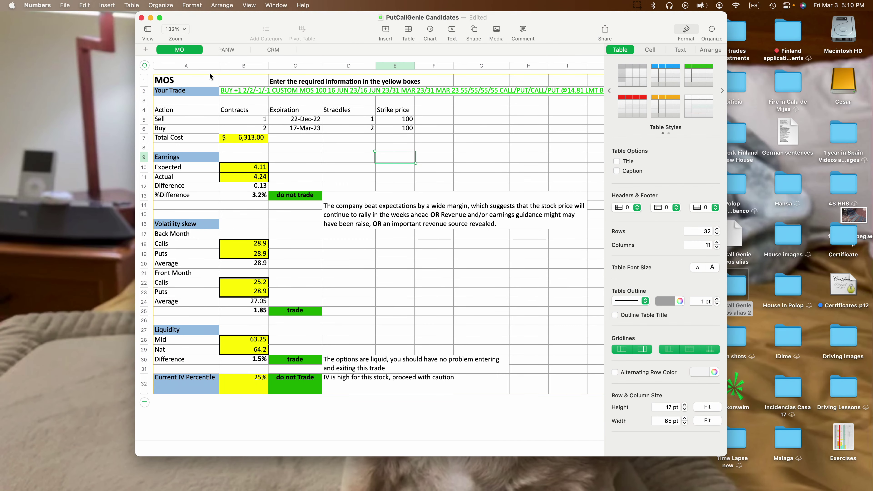
key("super+space")
type("c")
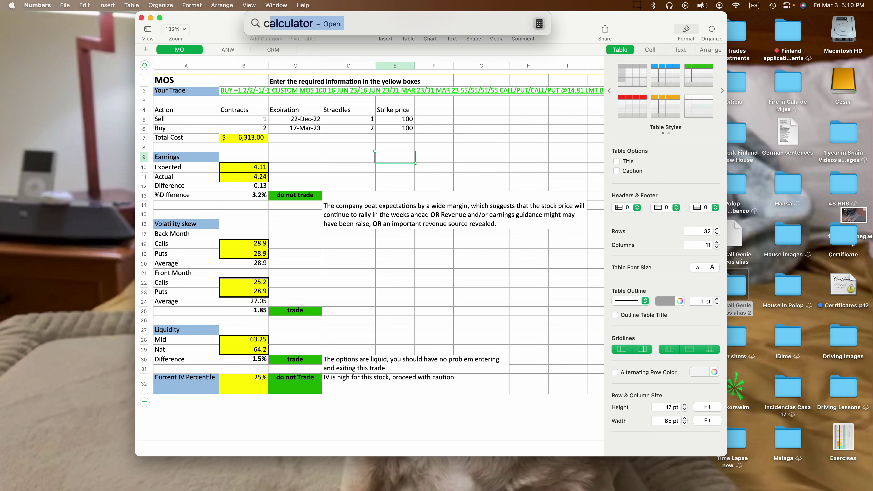
key("BackSpace")
key("BackSpace")
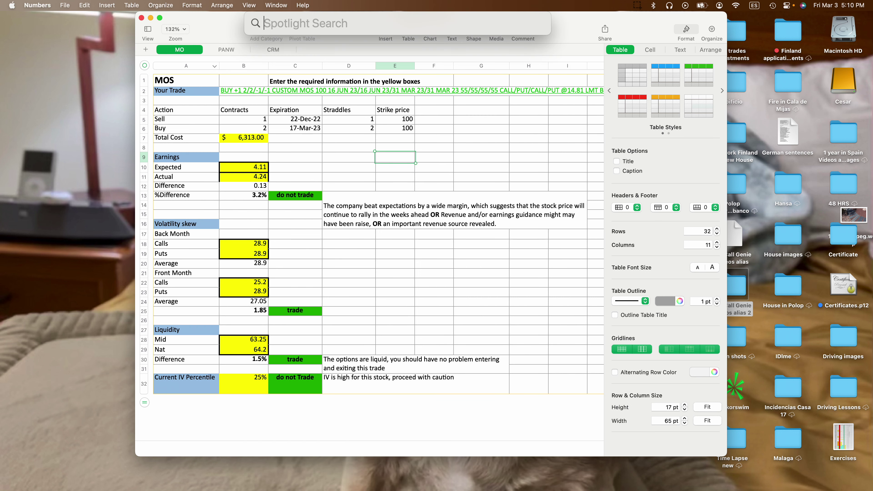
type("mission Control")
key("Return")
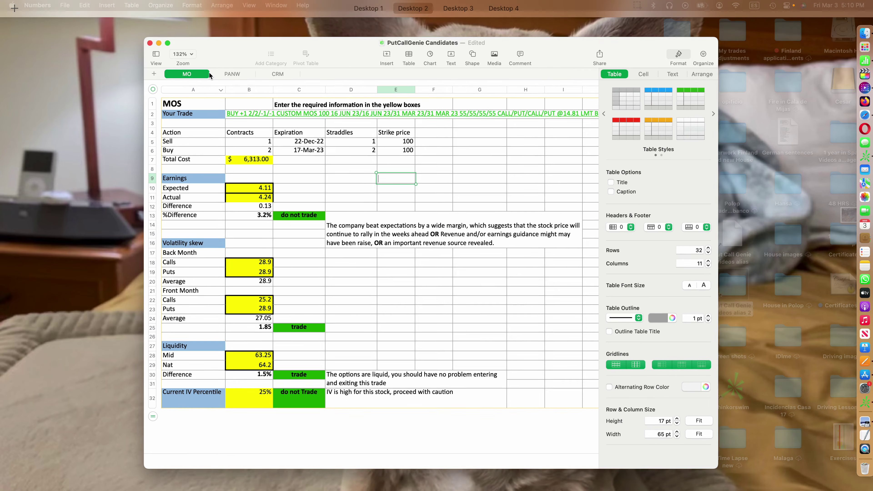
mouse_move(341, 14)
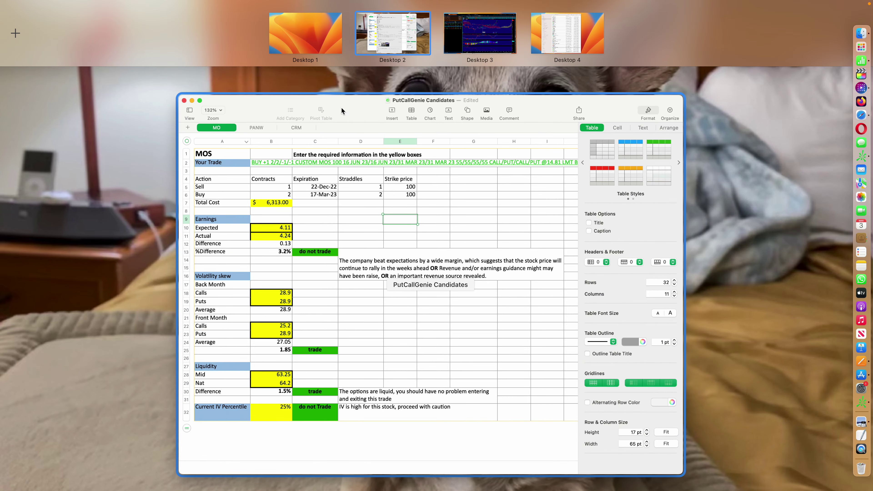
left_click_drag(374, 95, 478, 30)
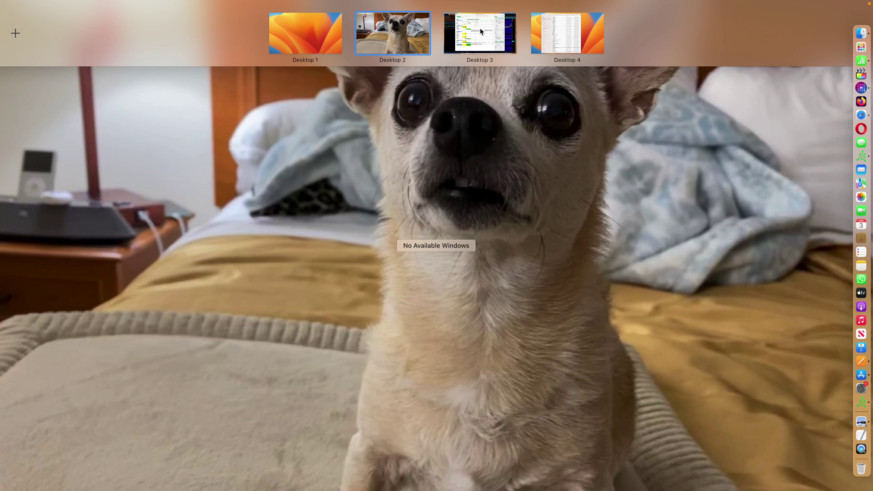
left_click(478, 35)
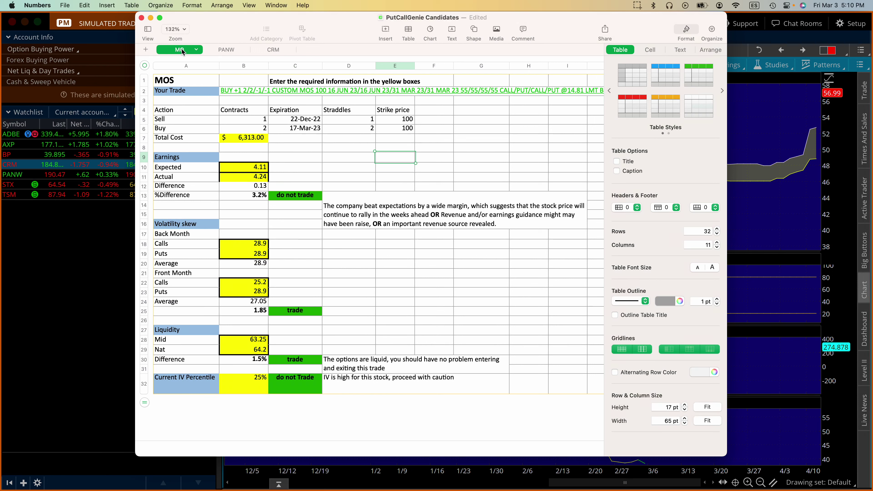
Rename the MO sheet as MOs.
double_click(188, 50)
type("s")
key("Return")
left_click(193, 102)
Reposition the spreadsheet window beside the chart and widen it to fit the full trade description in row 2.
left_click_drag(347, 19, 217, 38)
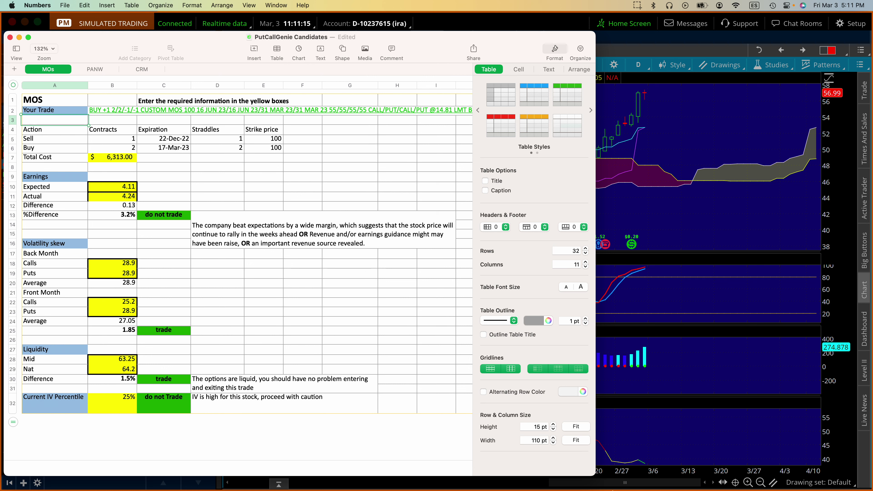
left_click_drag(595, 476, 653, 478)
left_click(449, 110)
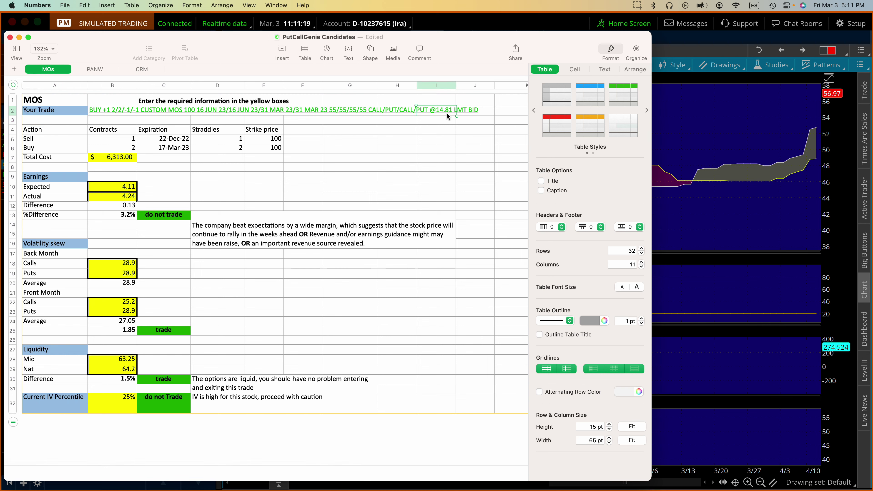
Set the Total Cost formula in cell B7 to 14.81×100×1.
left_click(110, 159)
double_click(108, 155)
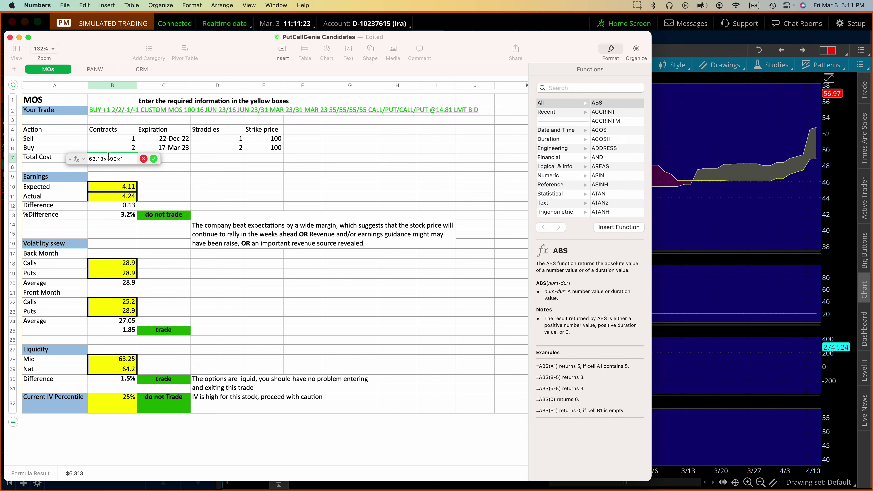
left_click_drag(103, 157, 90, 158)
type("B28")
key("Return")
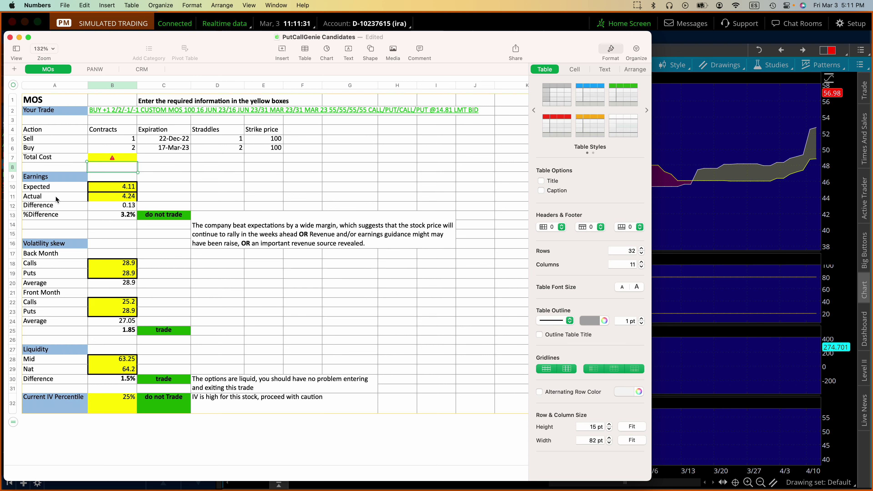
left_click(101, 161)
double_click(102, 161)
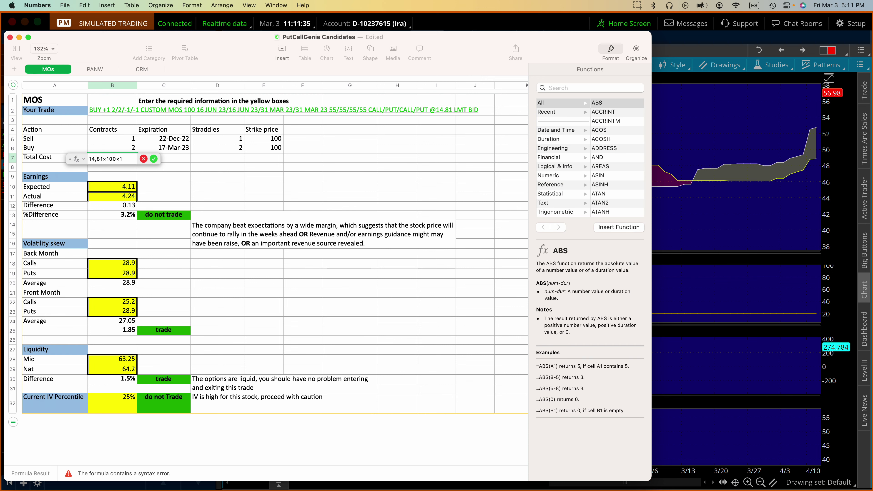
key("BackSpace")
type(".")
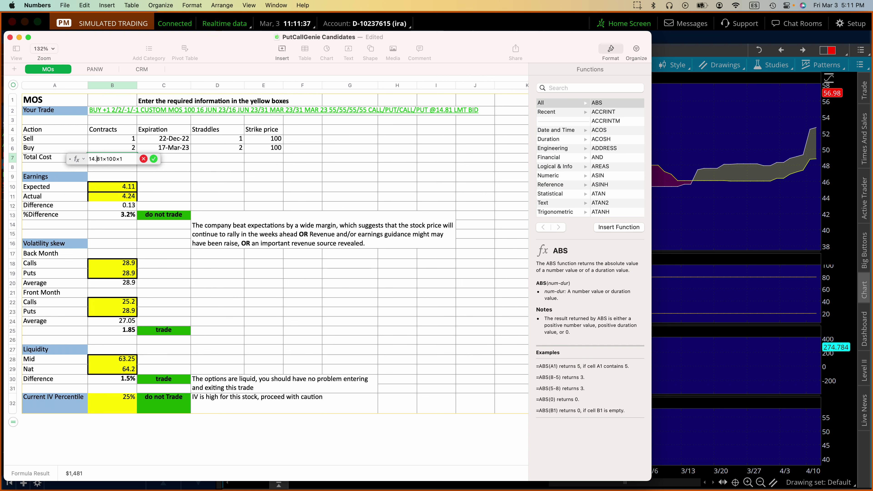
key("Return")
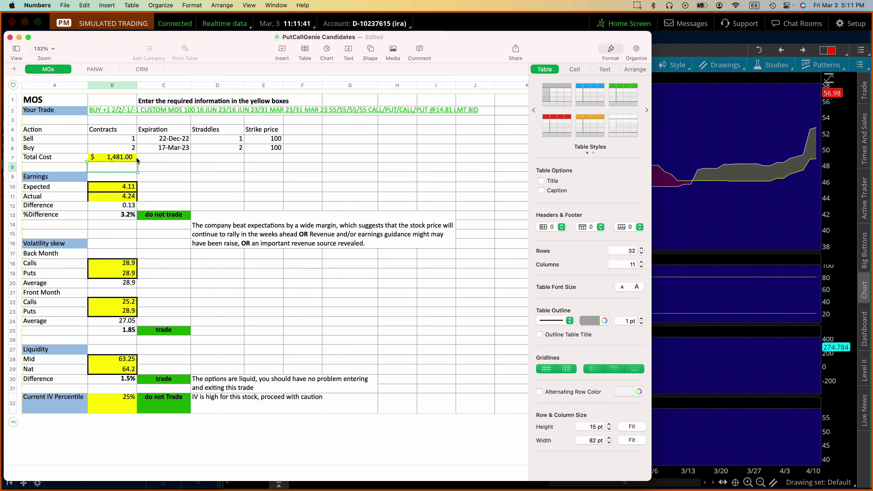
Try multipliers of 5 and 7 in the Total Cost formula.
left_click(113, 160)
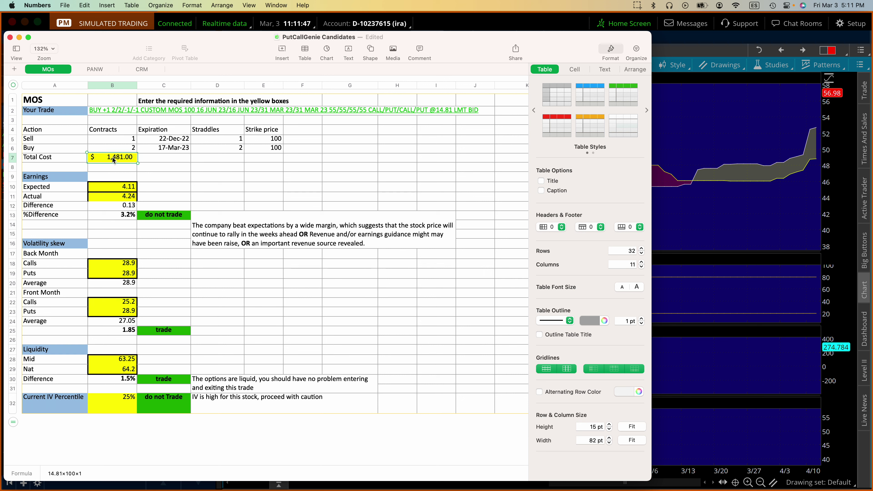
left_click(113, 160)
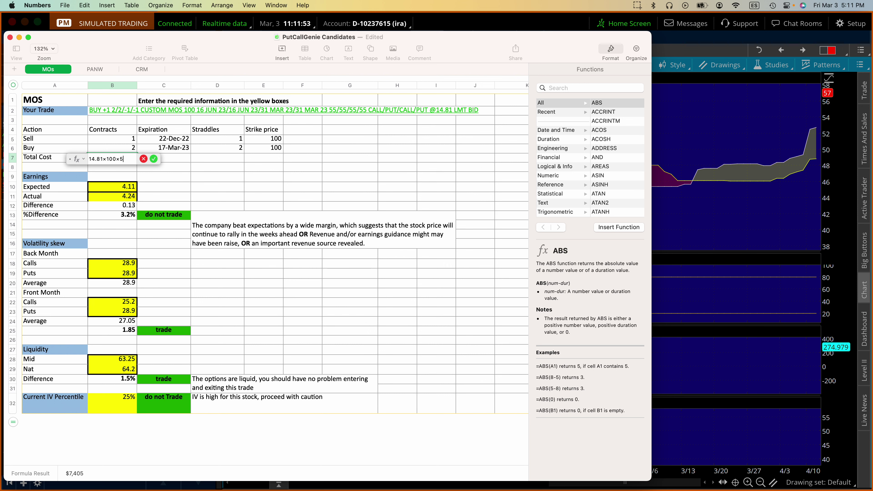
key("Return")
left_click(120, 160)
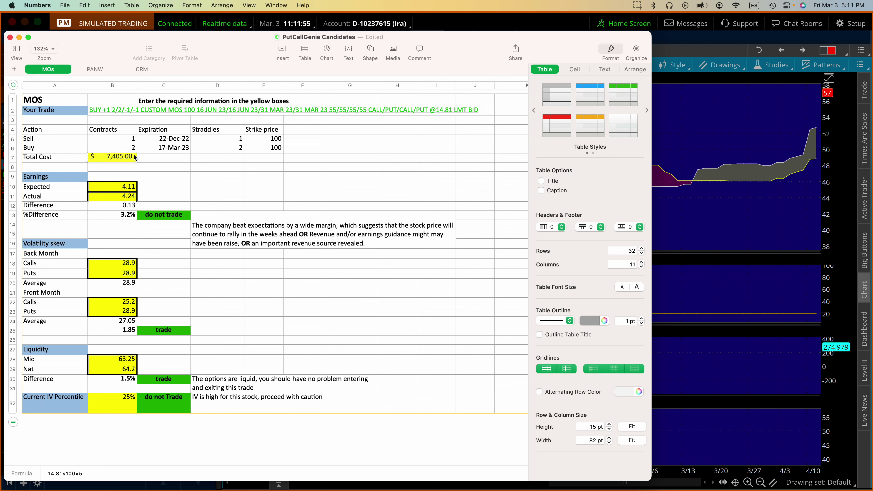
double_click(120, 160)
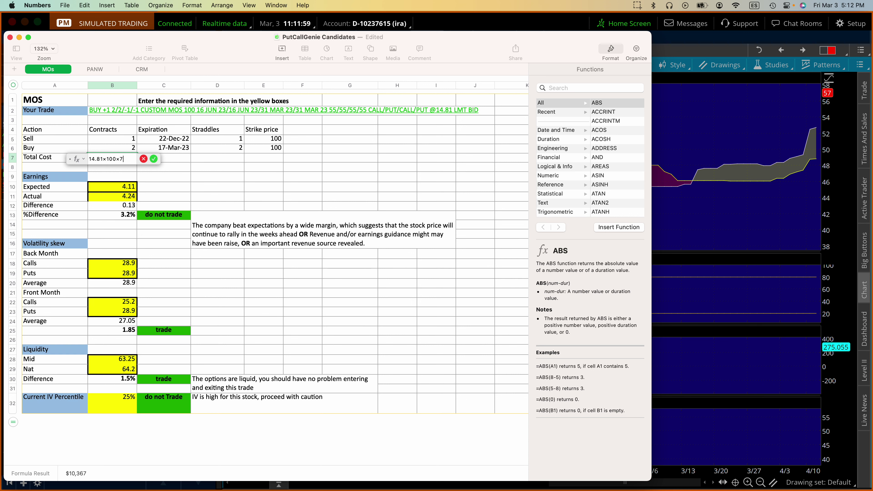
key("Return")
Set the multiplier in the Total Cost formula to 6.
left_click(121, 157)
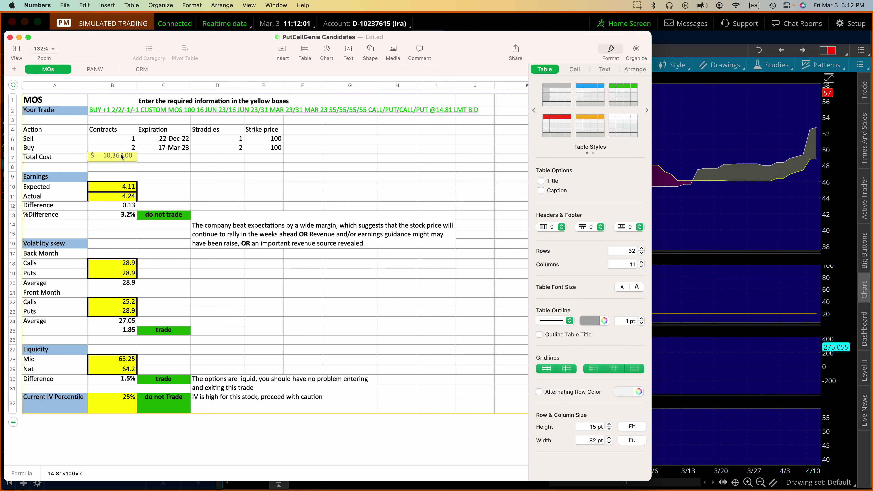
double_click(121, 157)
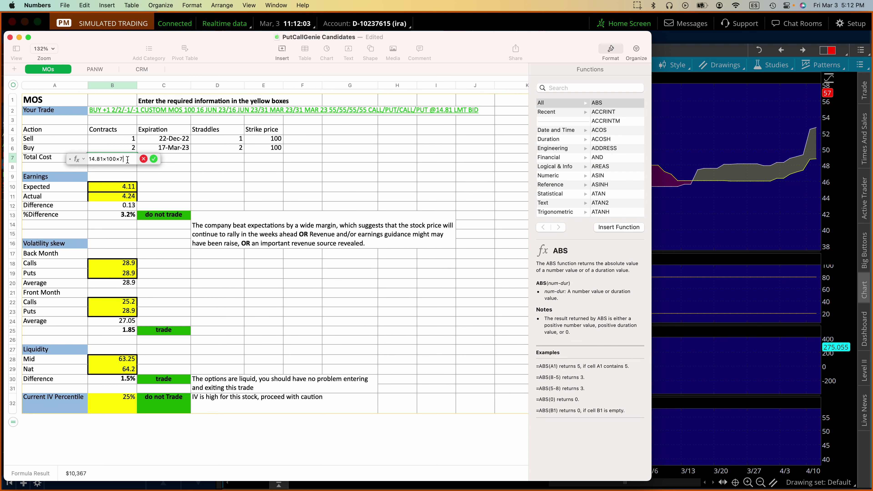
type("6")
key("Return")
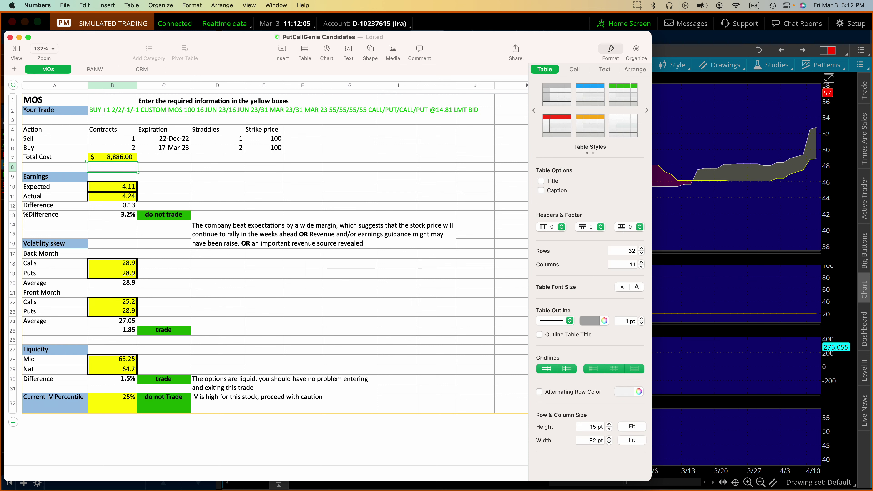
Set the number of contracts to 6 for the Sell row and 12 for the Buy row.
left_click(123, 141)
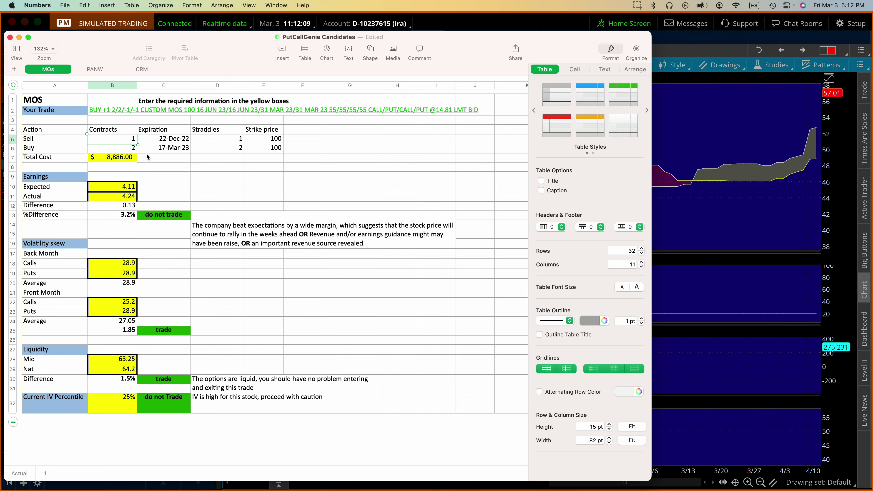
type("-")
type("6")
key("Return")
type("12")
key("Tab")
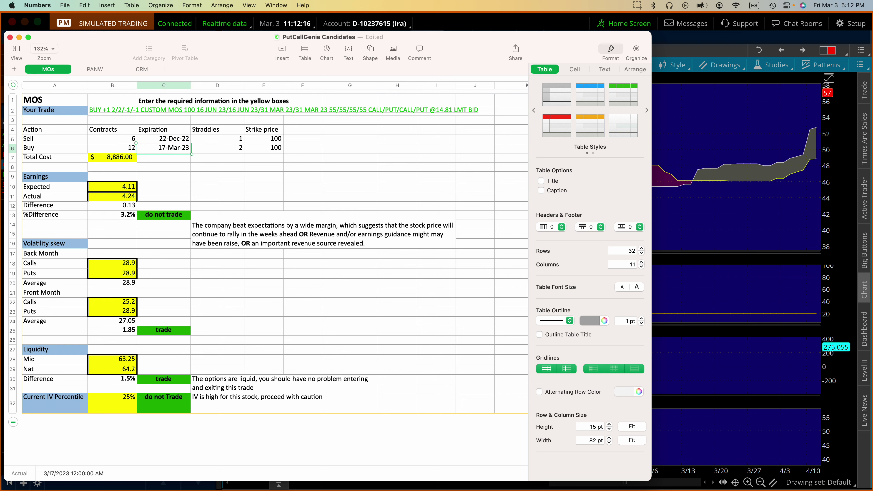
Set the number of straddles to 9 for the Sell row and 12 for the Buy row.
key("Tab")
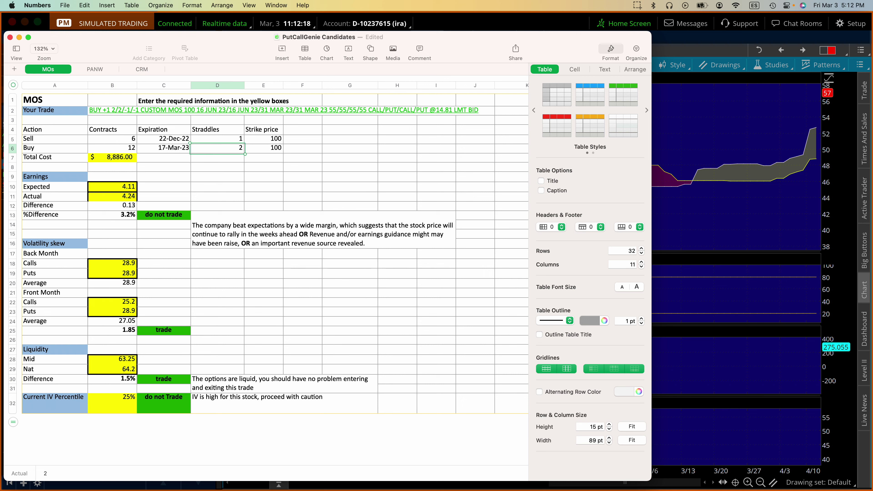
left_click(217, 138)
type("9")
key("Return")
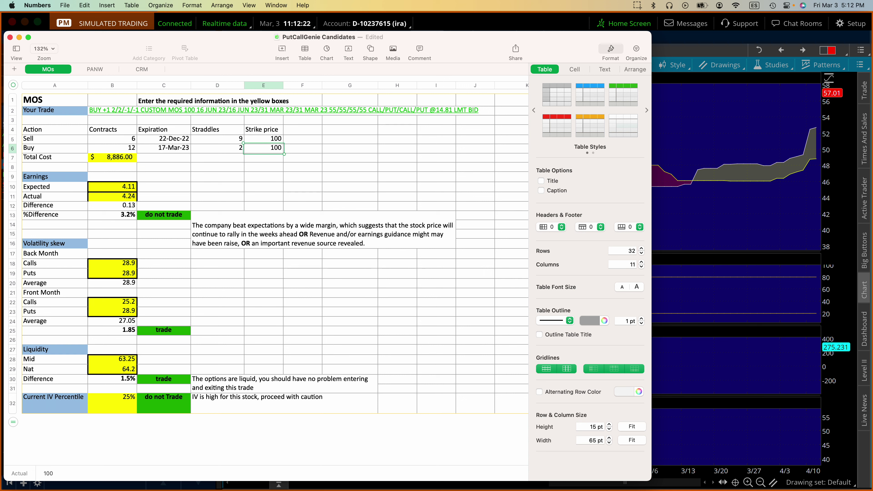
type("12")
key("Tab")
Set the strike price to 55 for both the Sell and Buy rows.
key("Up")
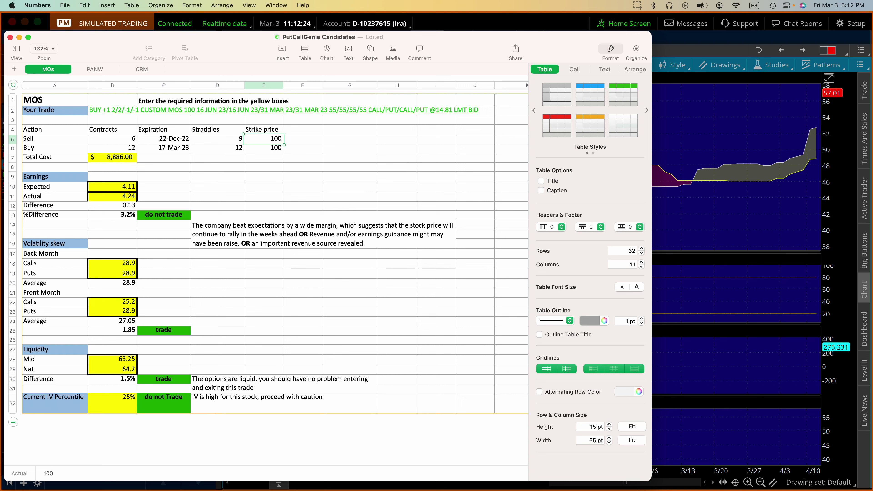
type("55")
key("Return")
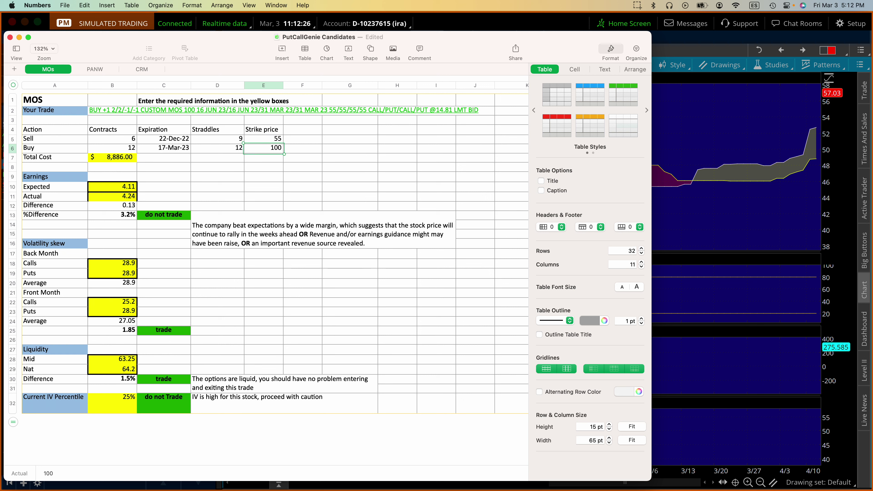
type("55")
key("Return")
key("Up")
key("Up")
key("Up")
key("Up")
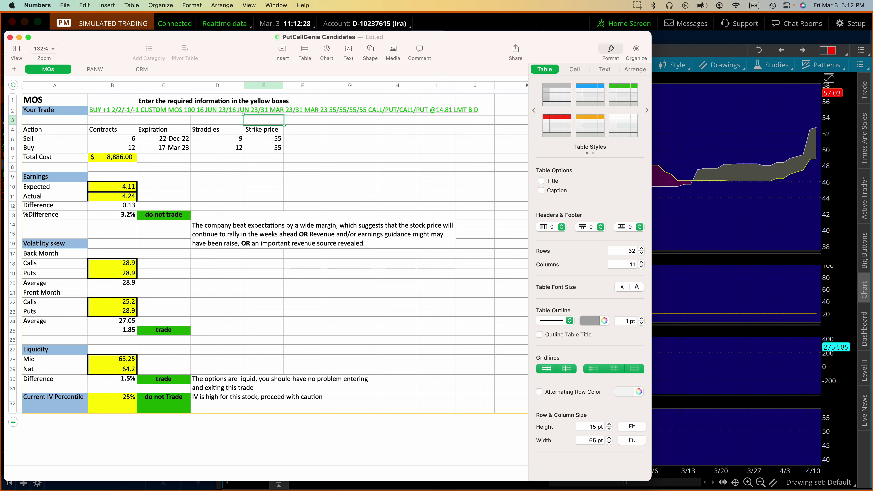
Set the Sell row's expiration date to 3/31/23.
key("Left")
key("Left")
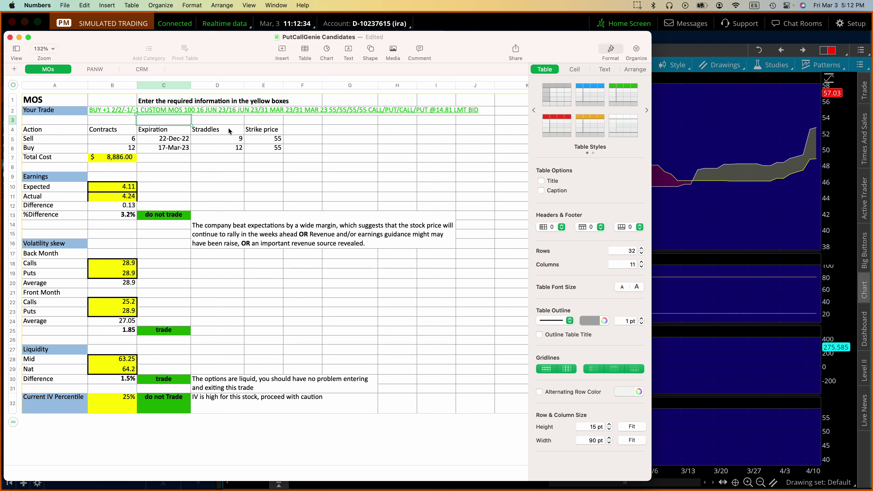
left_click(163, 141)
double_click(164, 140)
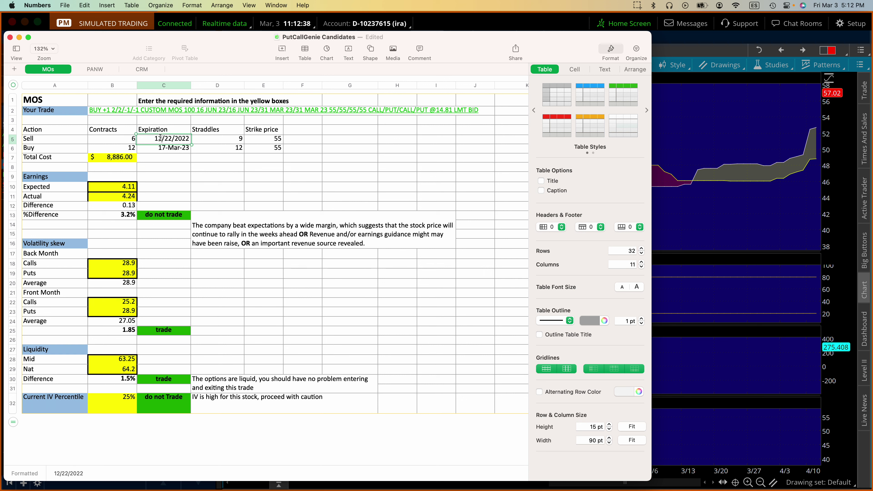
left_click_drag(154, 138, 191, 138)
type("3/31/")
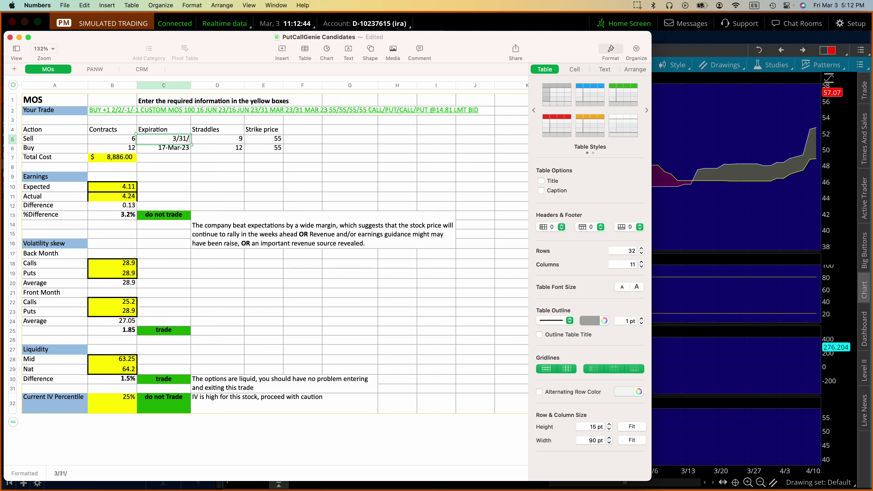
type("23")
key("Return")
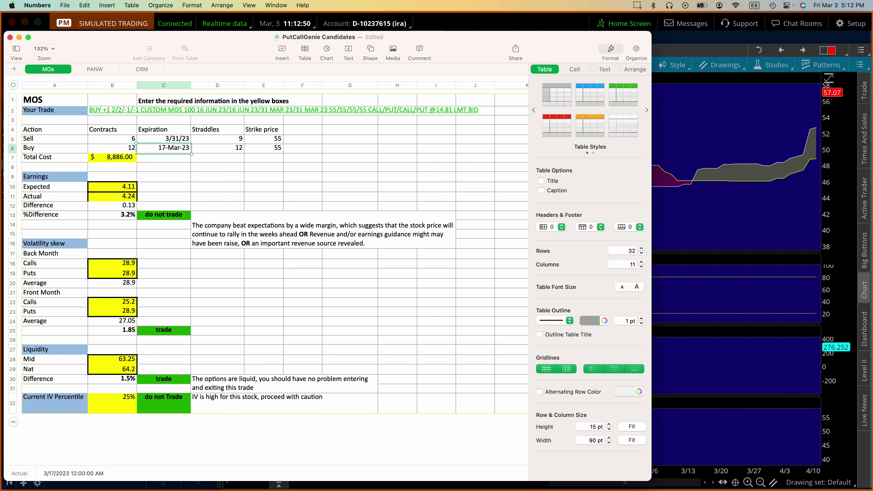
Set the Buy row's expiration date to 23-Jun-16.
type("1")
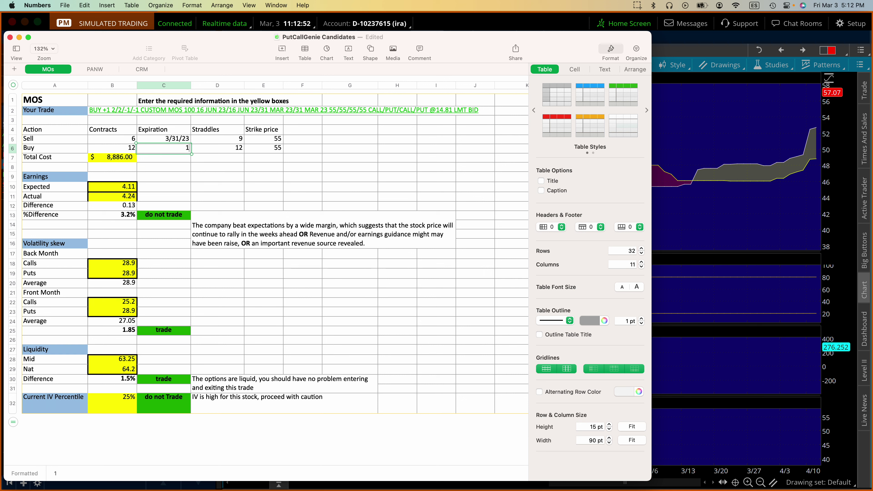
type("6/6/")
type("21")
key("Return")
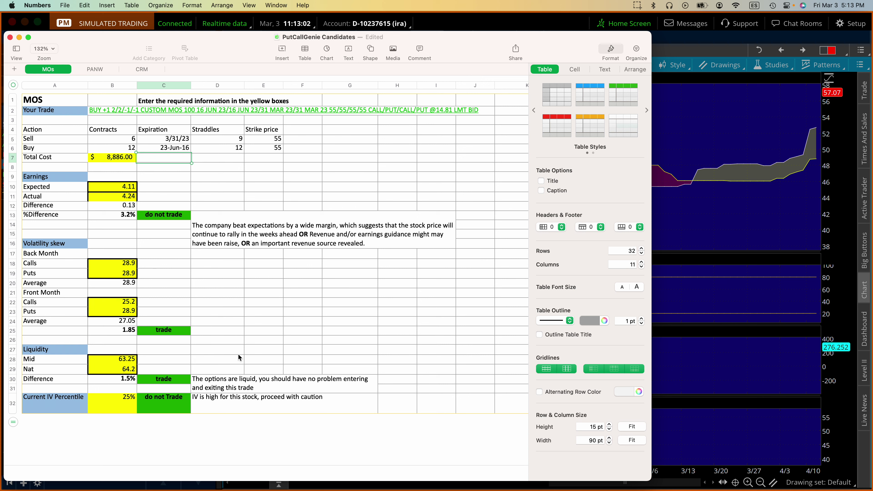
Narrow the spreadsheet window and check the estimated and actual MOS earnings for 2/22/23 on the thinkorswim chart.
left_click_drag(647, 478, 507, 487)
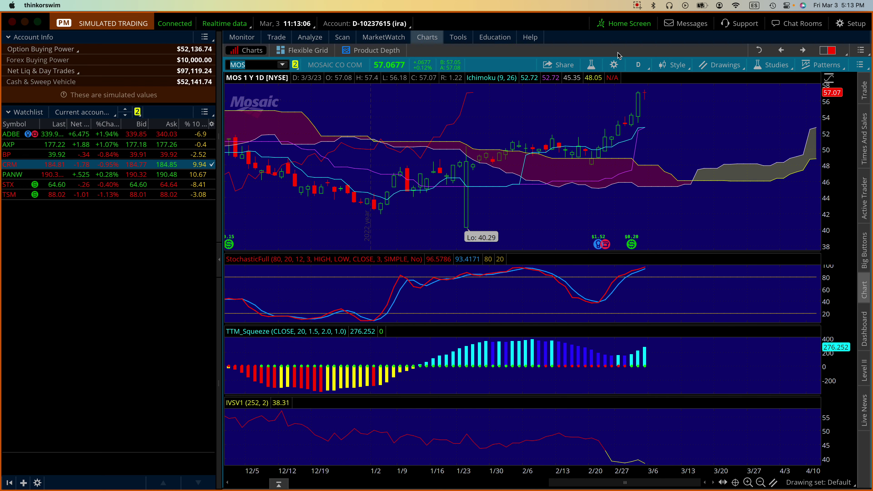
left_click(621, 52)
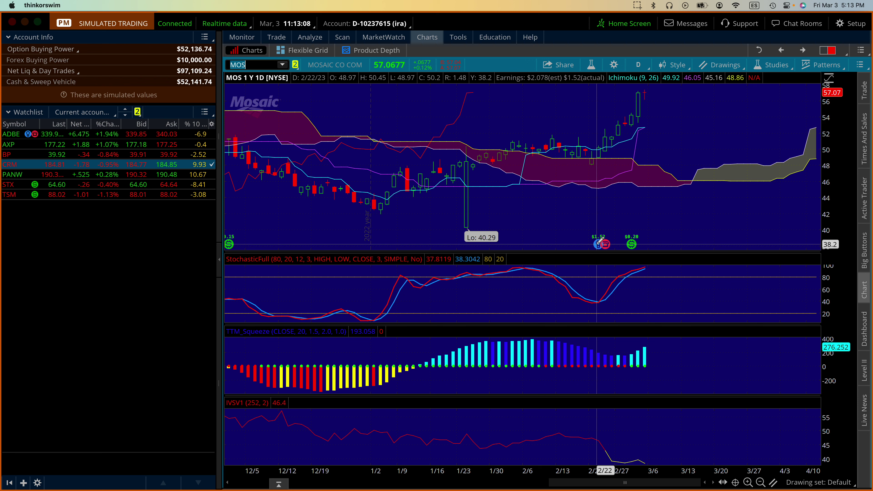
mouse_move(599, 239)
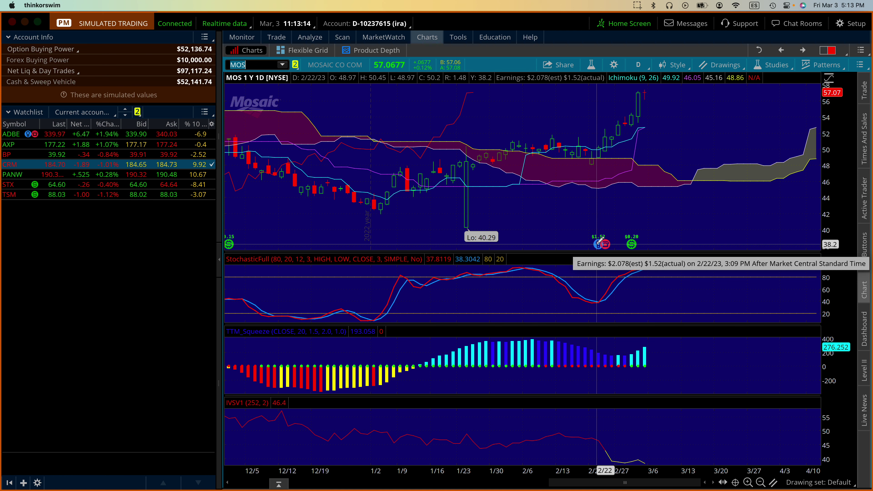
Return to the Numbers sheet and enter 2,078 as the expected and 1,52 as the actual earnings.
key("super+Tab")
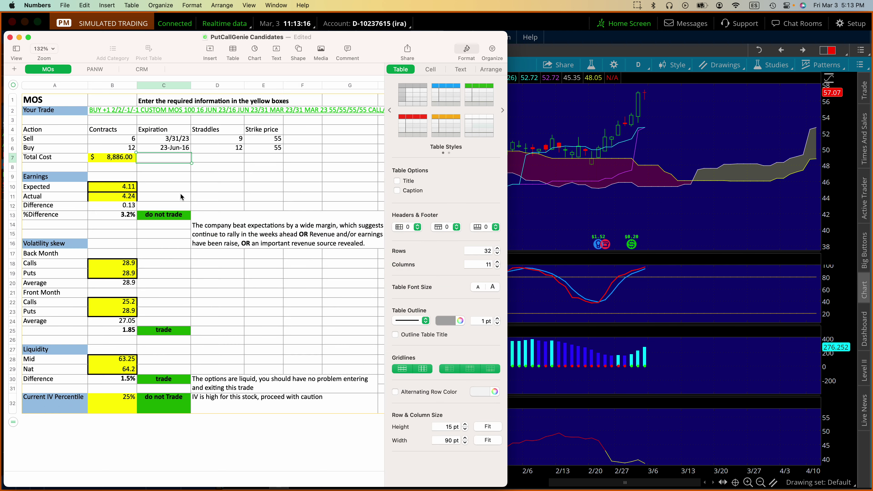
left_click(107, 190)
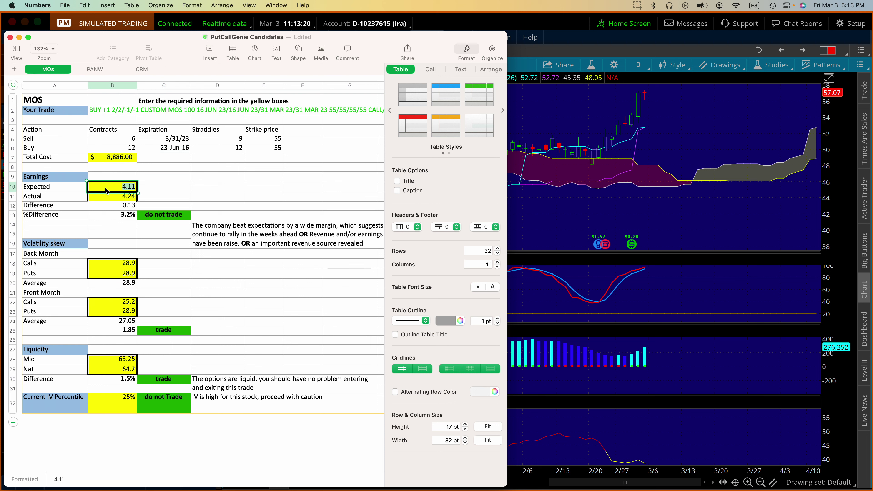
type("2,078")
key("Return")
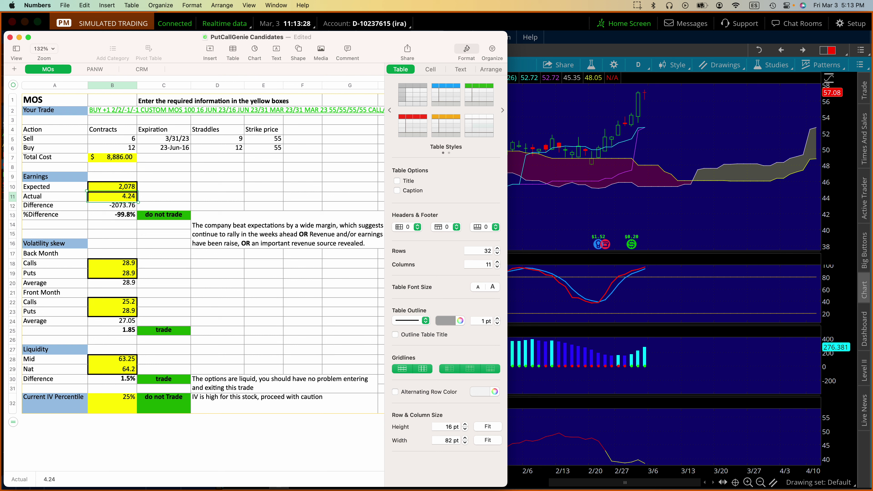
type("1,52")
key("Return")
scroll(81, 199, "right", 3)
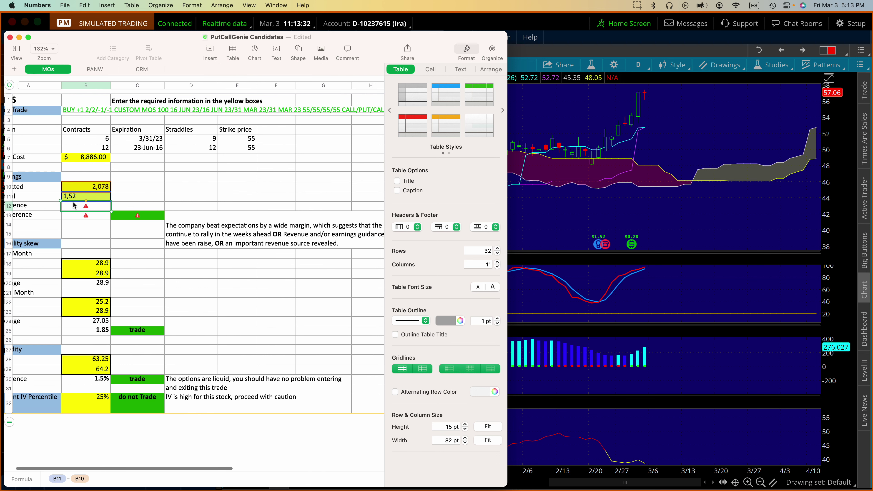
Switch the keyboard layout to US and re-enter the earnings as 2.078 expected and 1.52 actual.
left_click(93, 189)
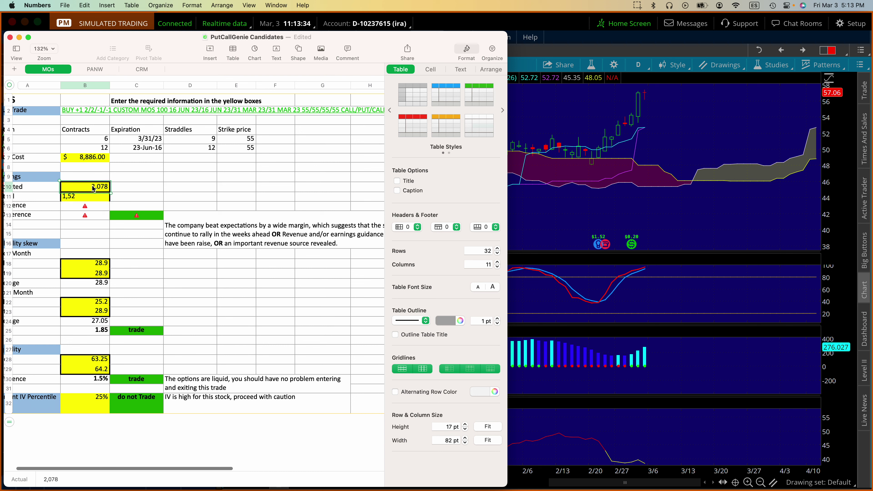
left_click(758, 6)
left_click(760, 26)
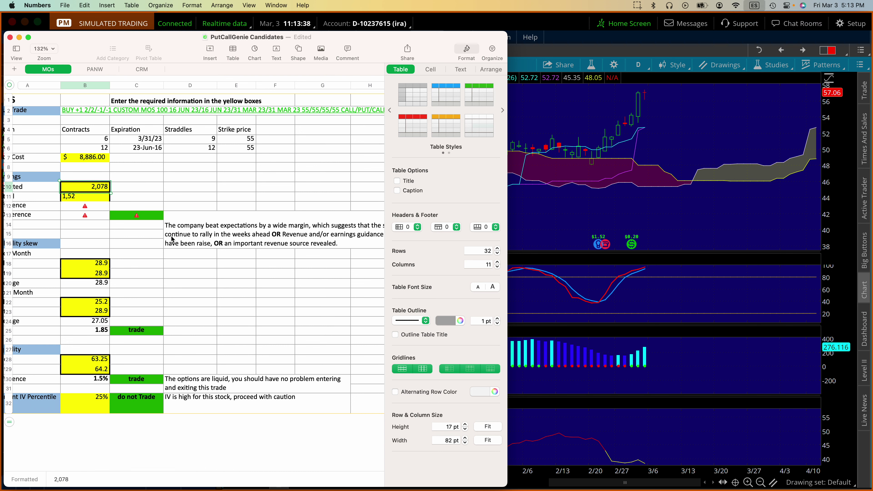
left_click(84, 186)
double_click(85, 187)
key("Return")
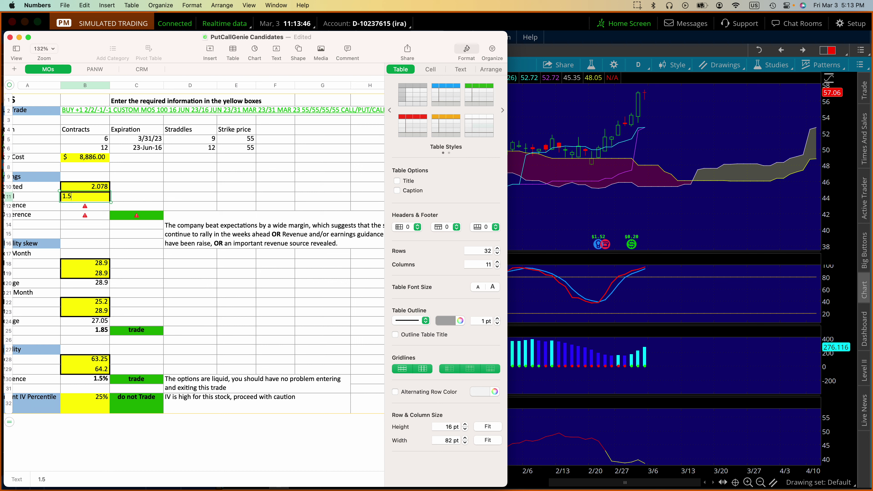
key("Return")
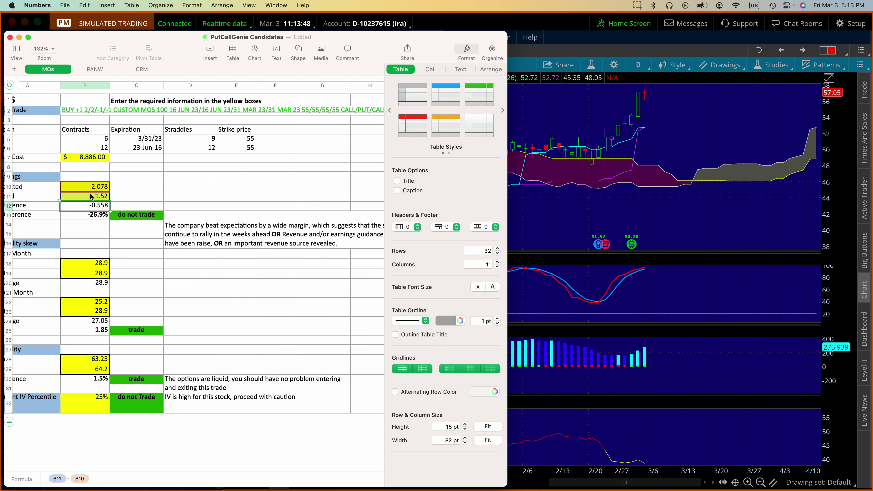
scroll(110, 228, "left", 3)
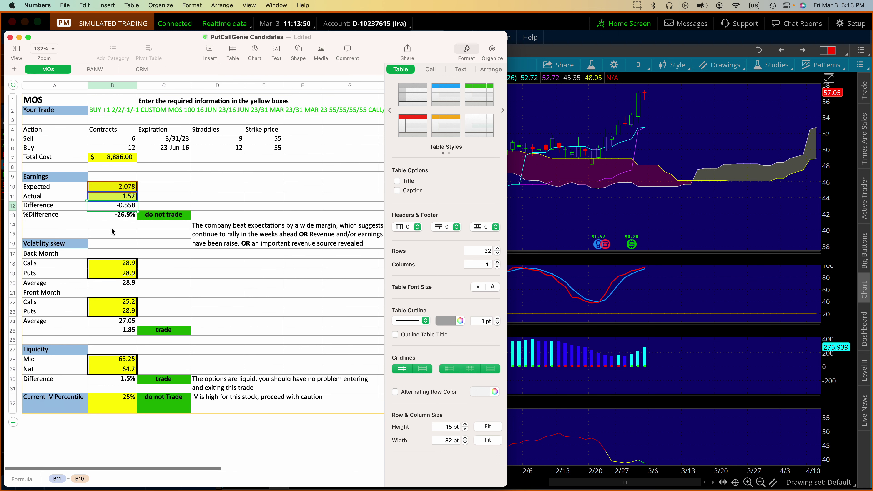
Change the table outline colour to dark orange.
left_click(183, 217)
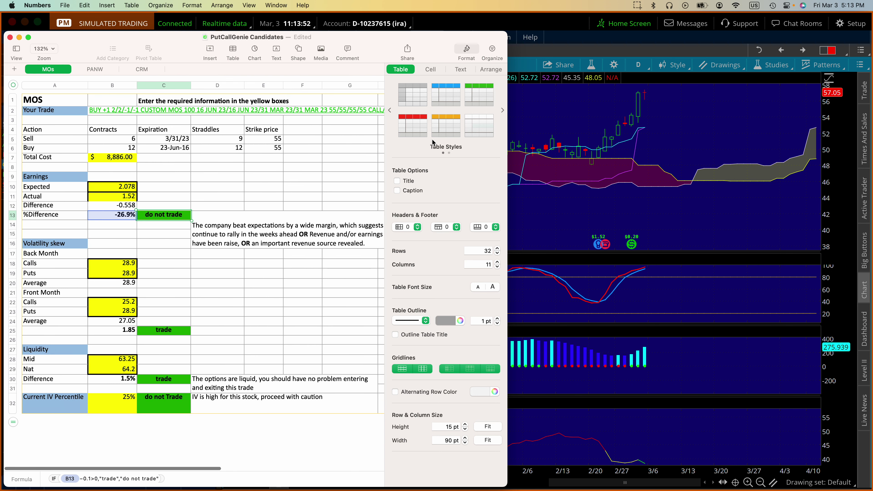
left_click(452, 320)
left_click(458, 370)
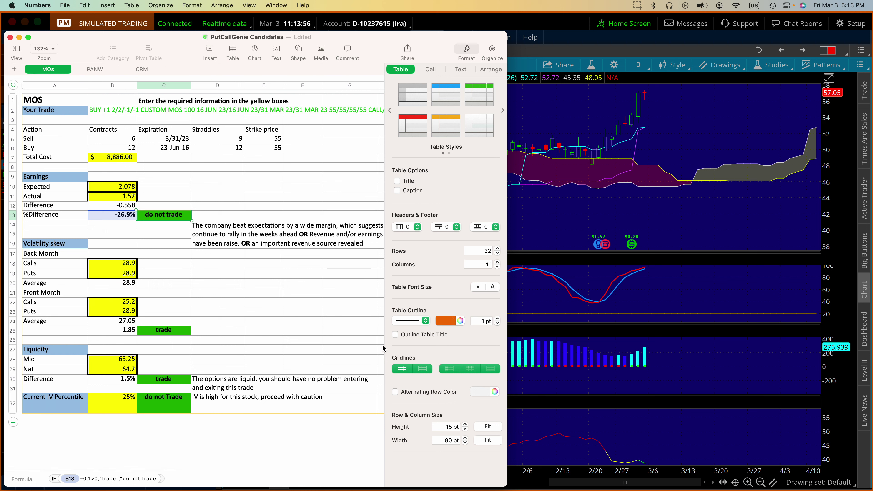
left_click(272, 301)
Fill the "do not trade" cell in the %Difference row with dark orange.
left_click(177, 217)
left_click(437, 69)
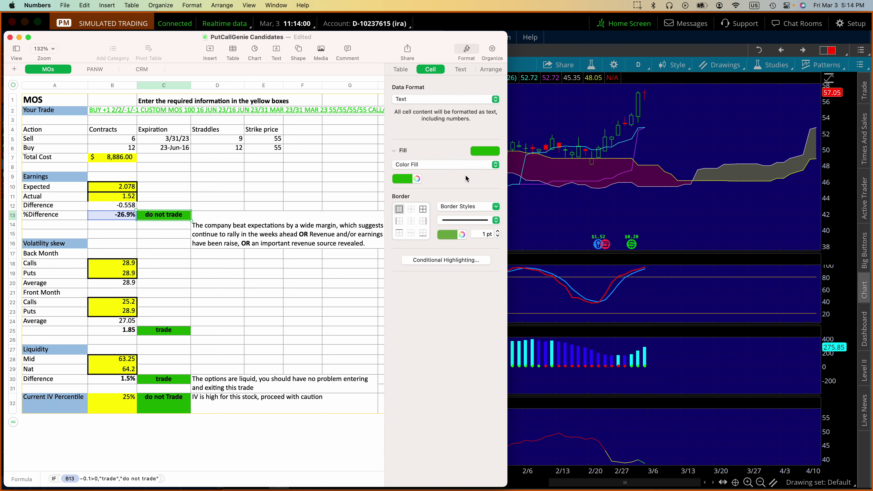
left_click(437, 165)
left_click(424, 150)
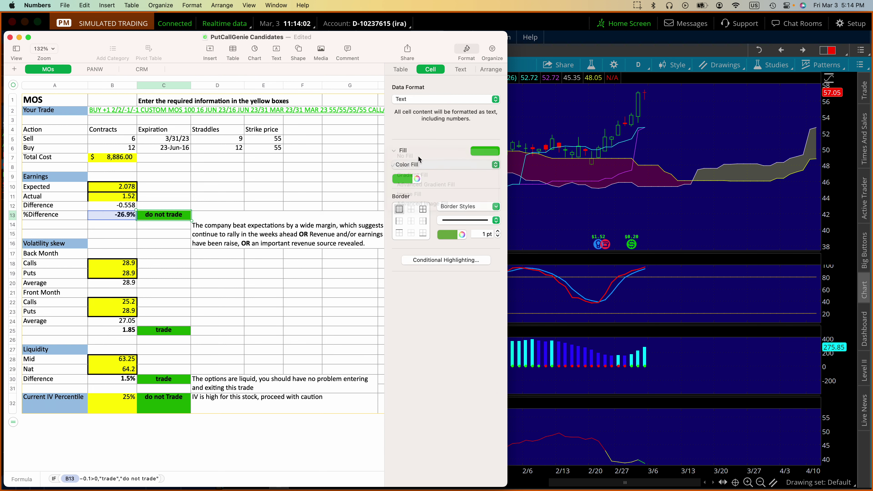
left_click(408, 179)
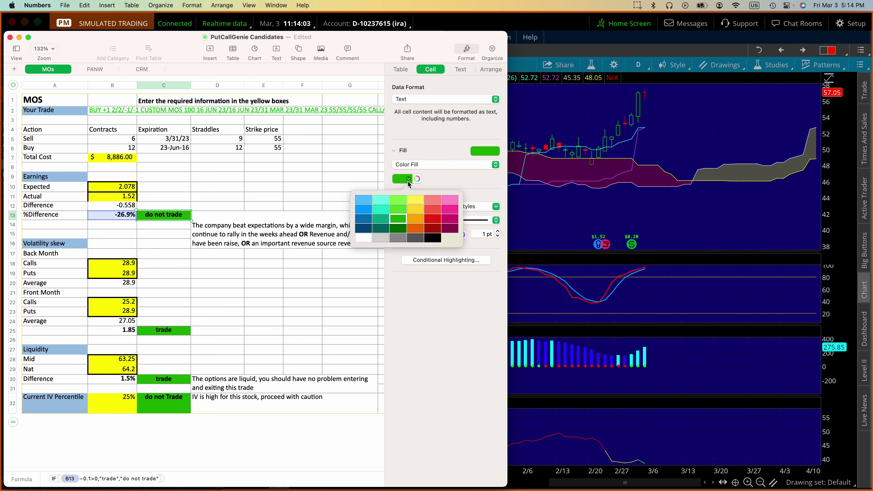
left_click(412, 227)
double_click(209, 197)
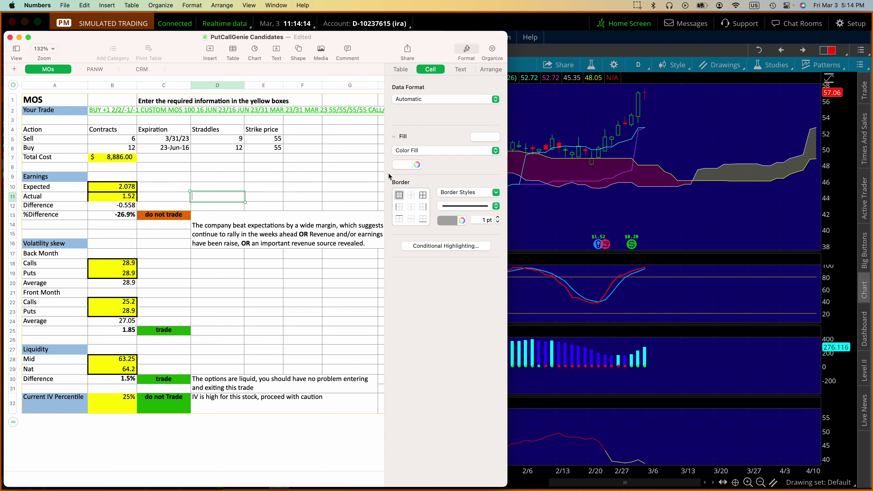
Switch to thinkorswim and examine the live news headlines for MOS around the 2/22/23 earnings release.
left_click(550, 28)
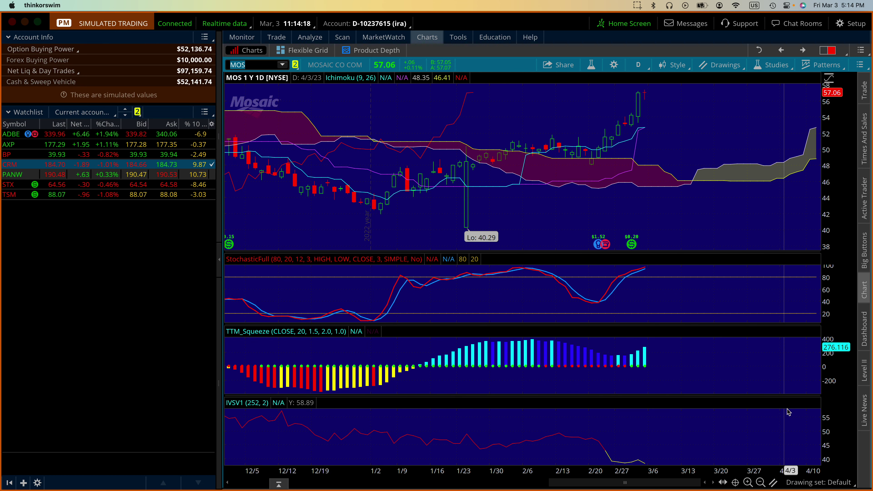
left_click(864, 410)
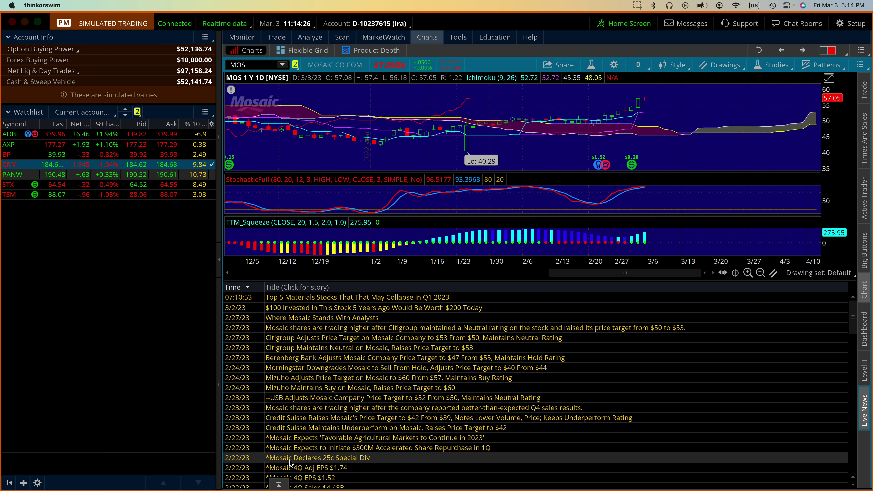
scroll(450, 379, "down", 3)
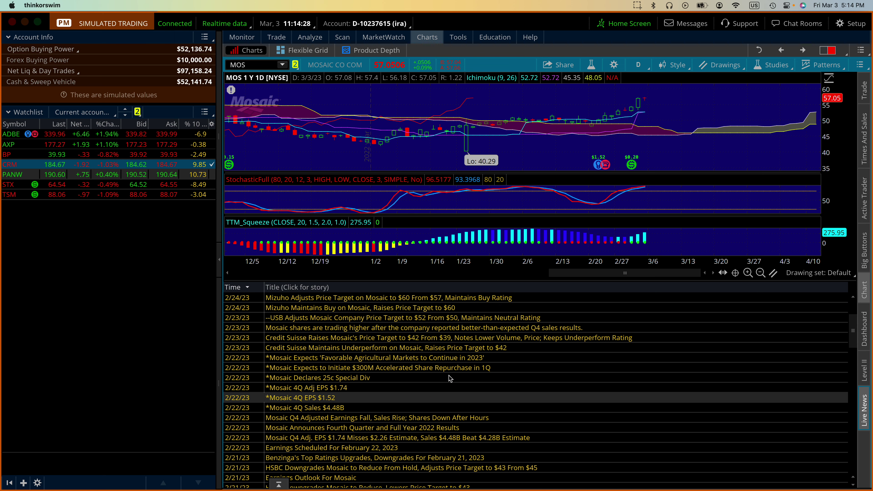
scroll(450, 378, "up", 2)
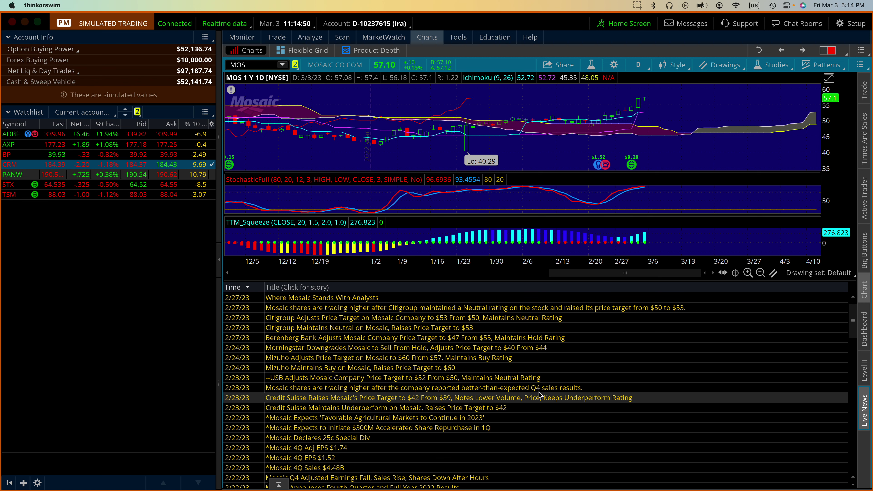
mouse_move(605, 164)
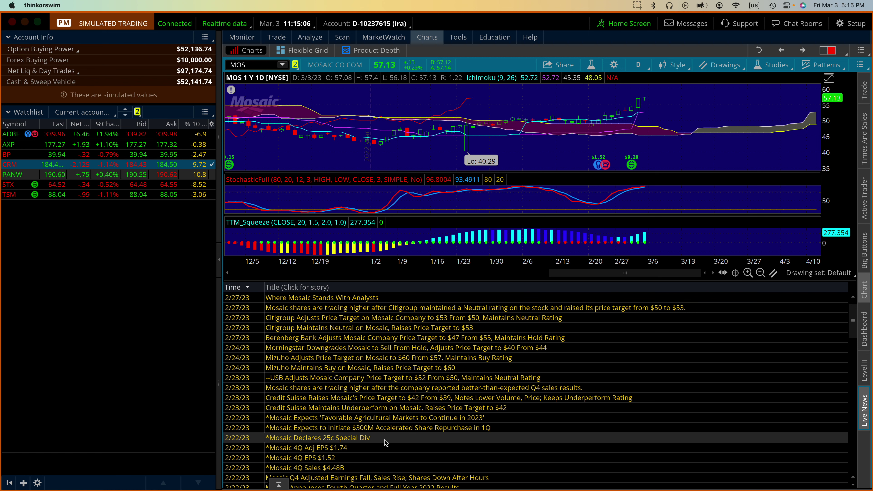
scroll(384, 440, "down", 2)
scroll(384, 441, "down", 12)
scroll(430, 399, "up", 8)
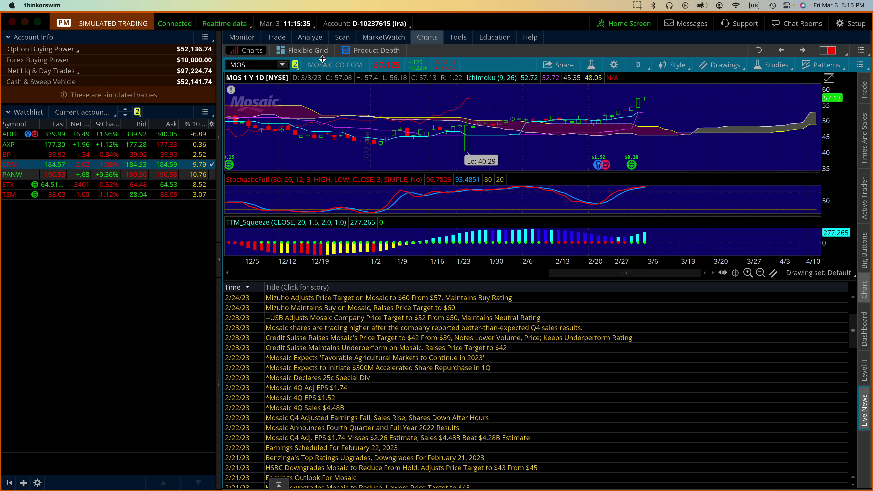
Copy the MOS trade from the sheet's Your Trade cell and paste it into the order entry in thinkorswim.
key("super+Tab")
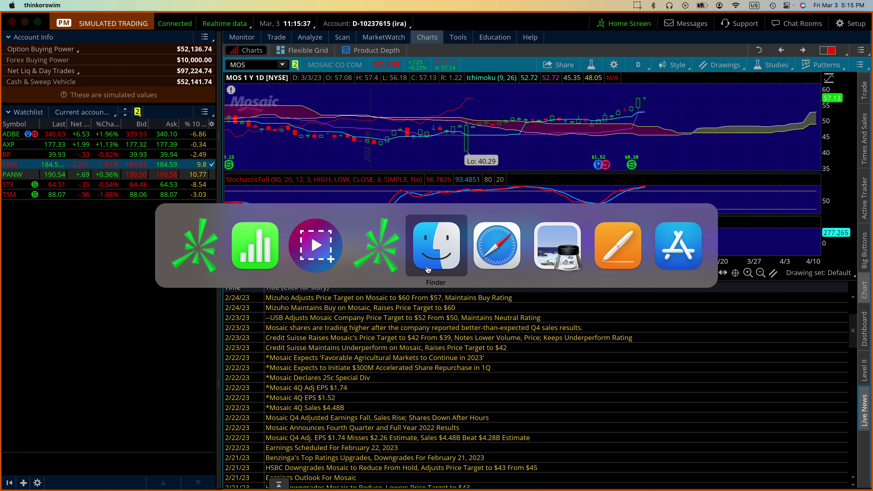
left_click(274, 246)
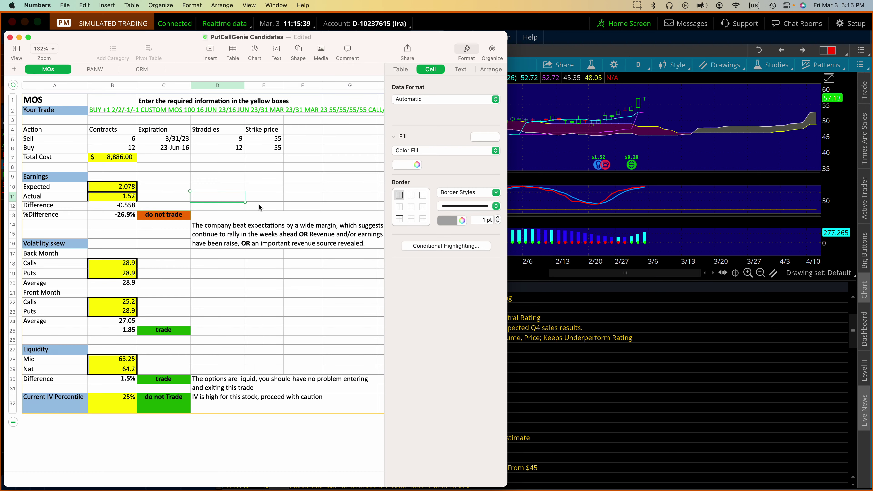
left_click(608, 55)
mouse_move(380, 37)
left_click(271, 37)
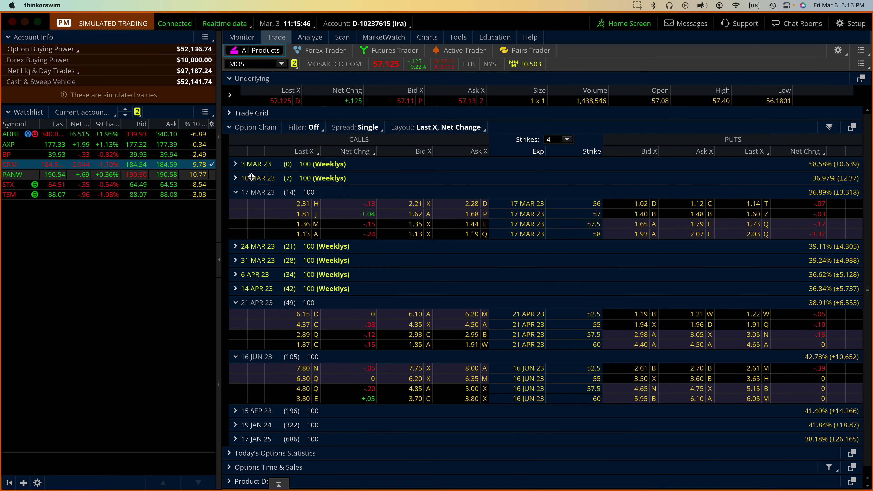
key("super+Tab")
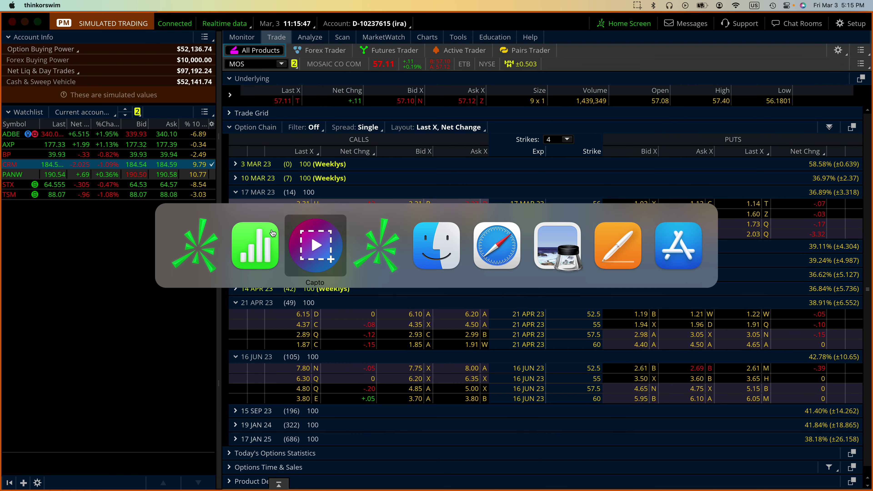
left_click(98, 110)
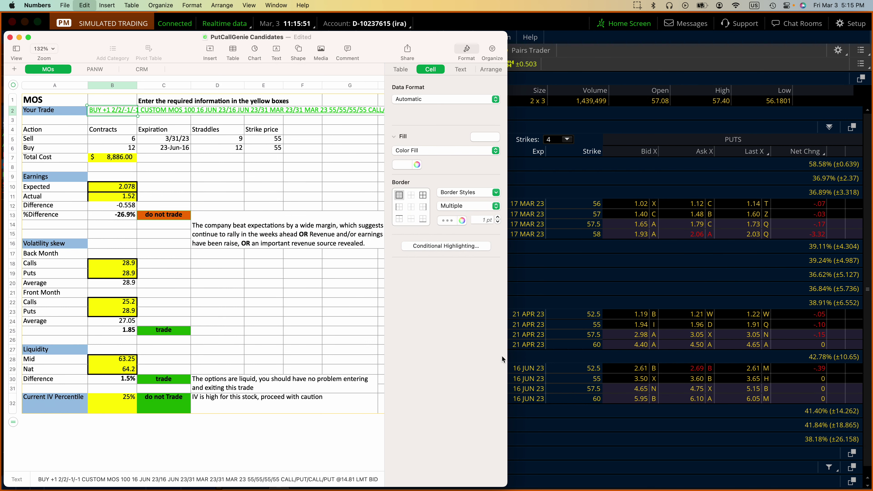
left_click(541, 364)
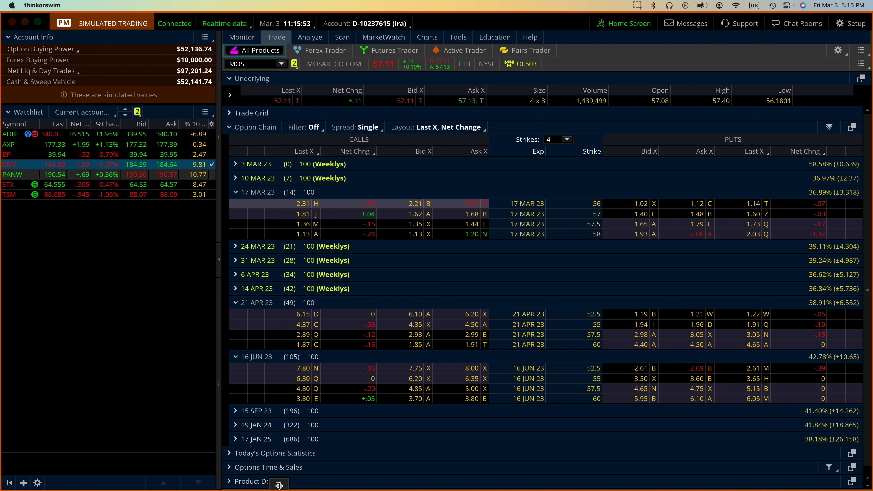
left_click(279, 485)
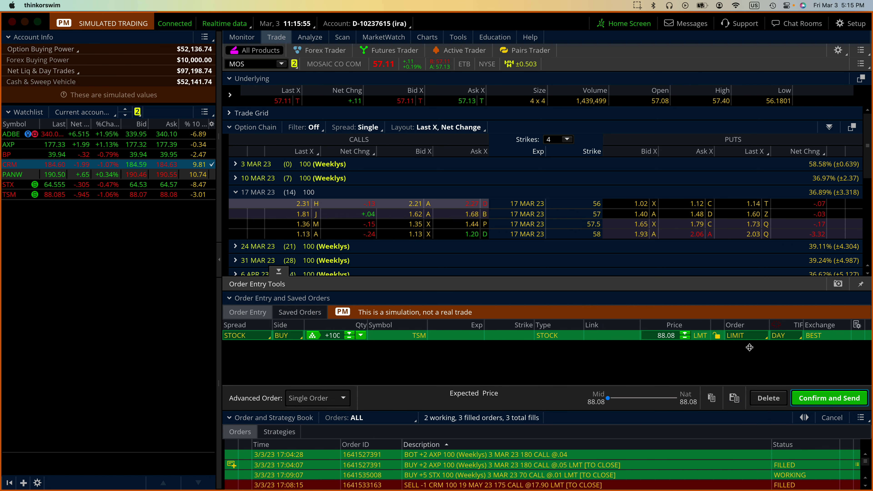
left_click(711, 398)
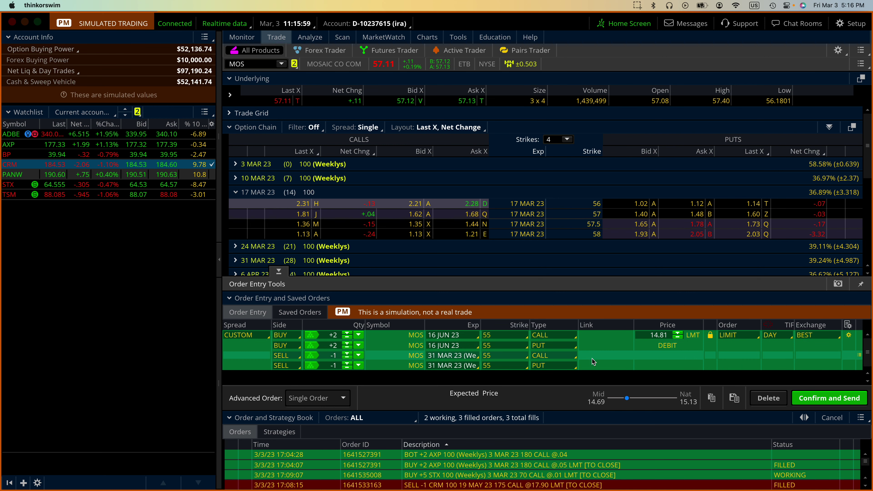
Analyze the pasted MOS order's risk profile on an enlarged P/L graph and update its locked debit price to 14.67.
right_click(595, 351)
left_click(632, 401)
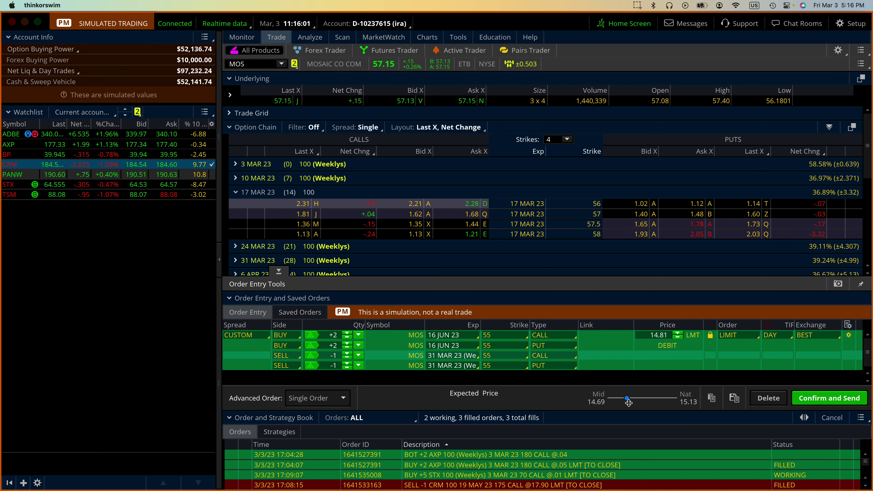
left_click(299, 270)
left_click(286, 289)
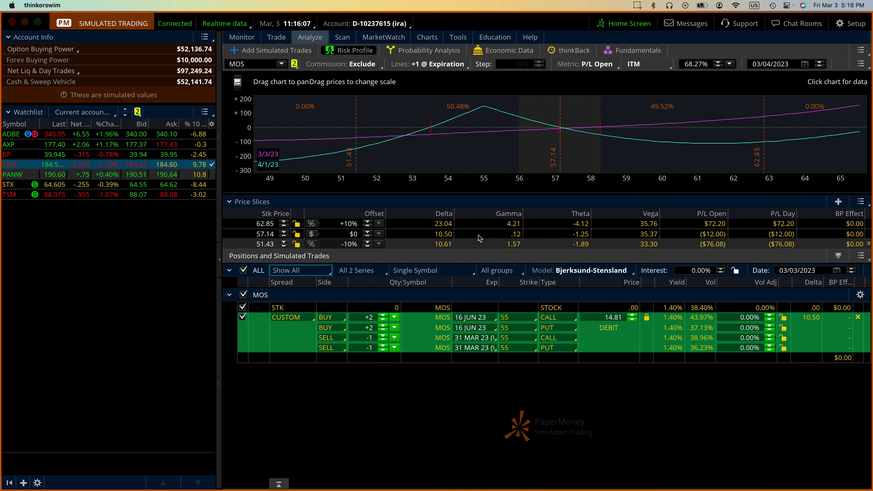
left_click_drag(479, 192, 480, 256)
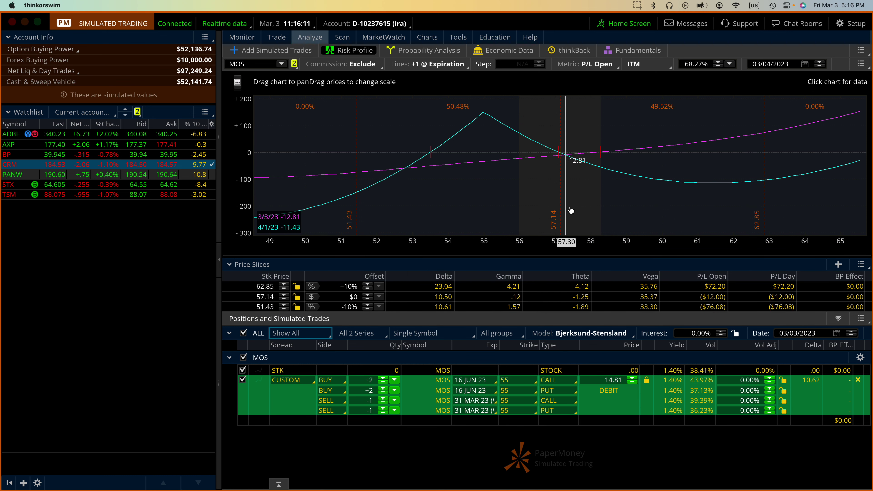
left_click(646, 381)
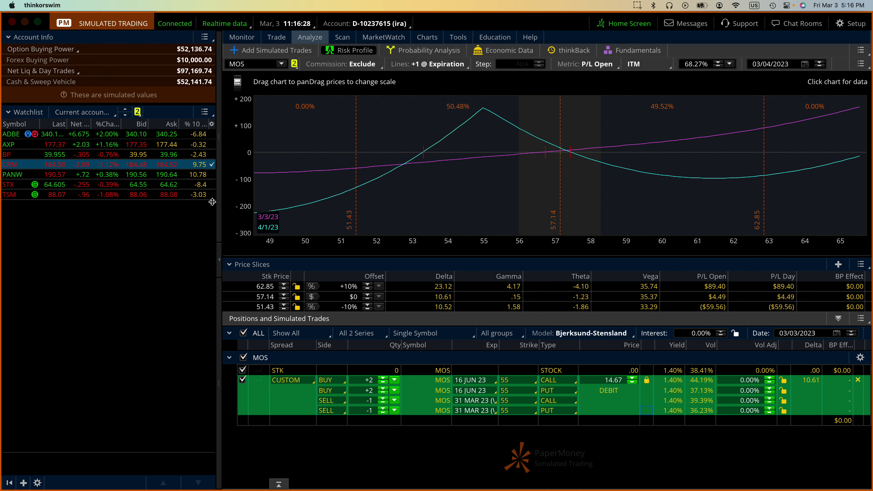
Create a duplicate order from the simulated MOS trade to bring up its mid and nat prices.
key("super+Tab")
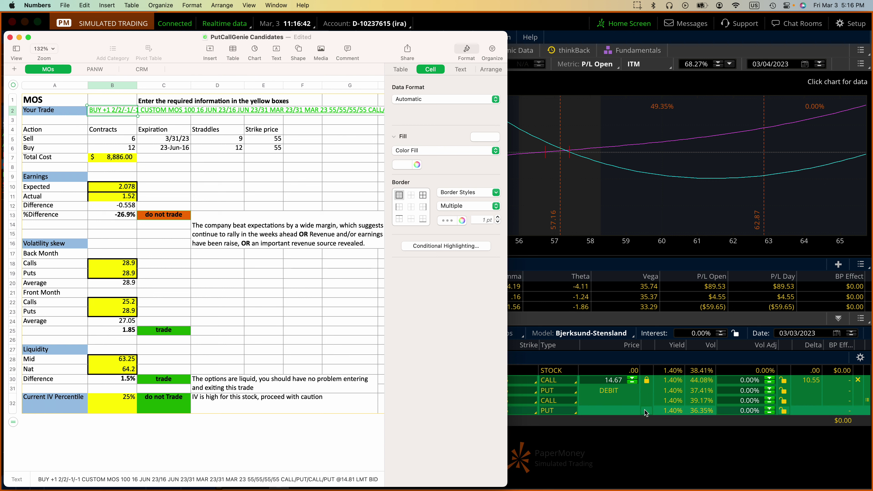
right_click(636, 403)
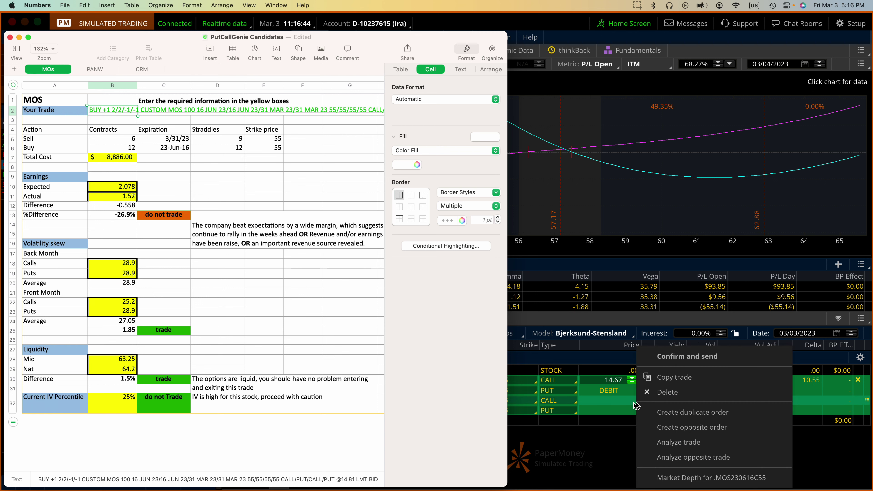
left_click(684, 412)
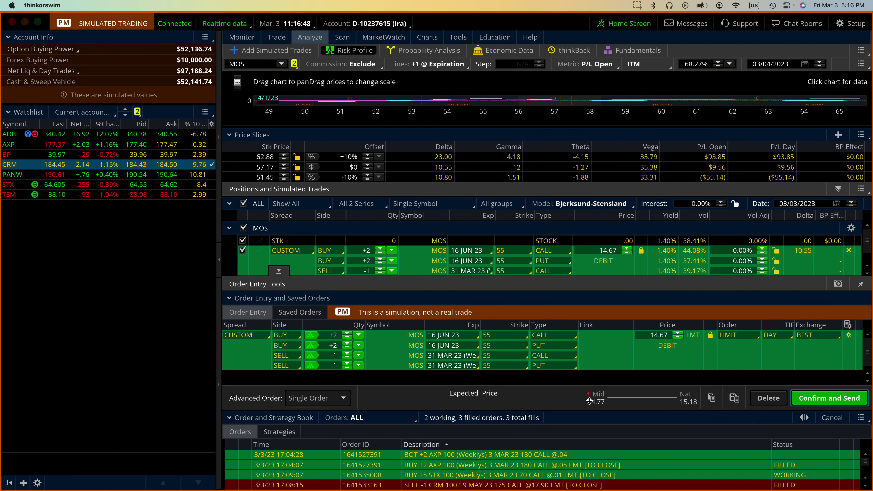
In the sheet's Liquidity section, set Mid to 14.72 and Nat to 15.18.
key("super+Tab")
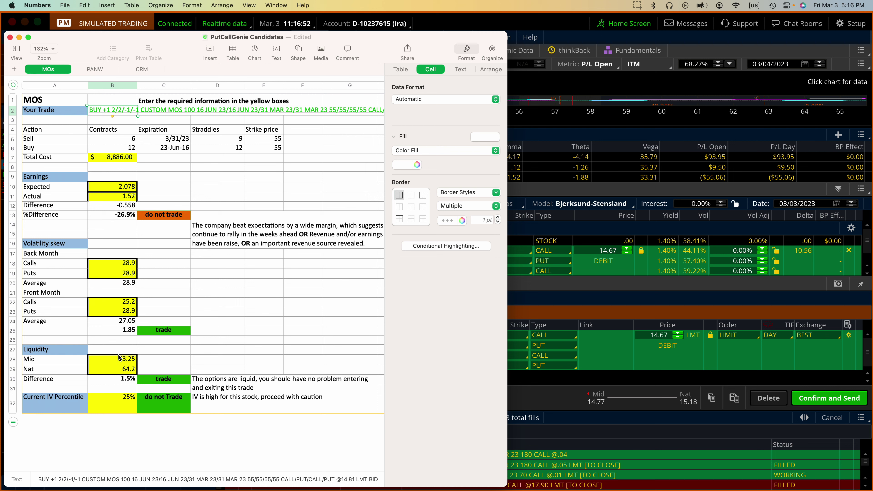
left_click(120, 360)
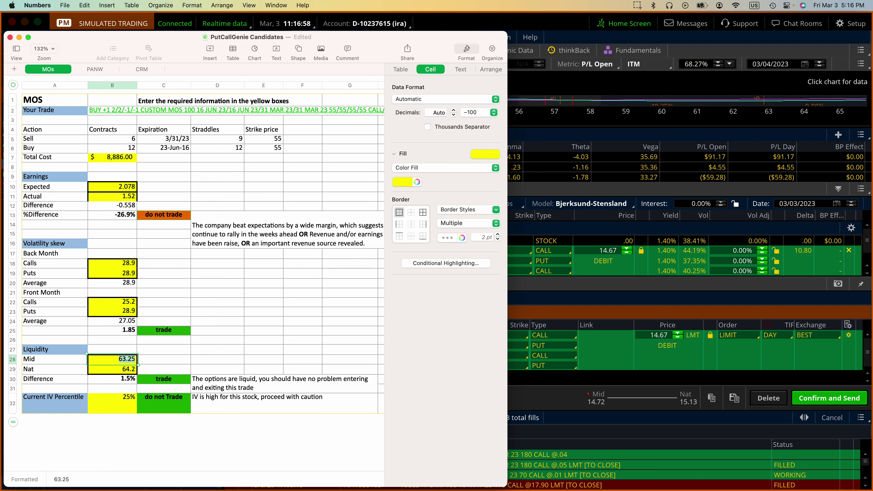
key("Return")
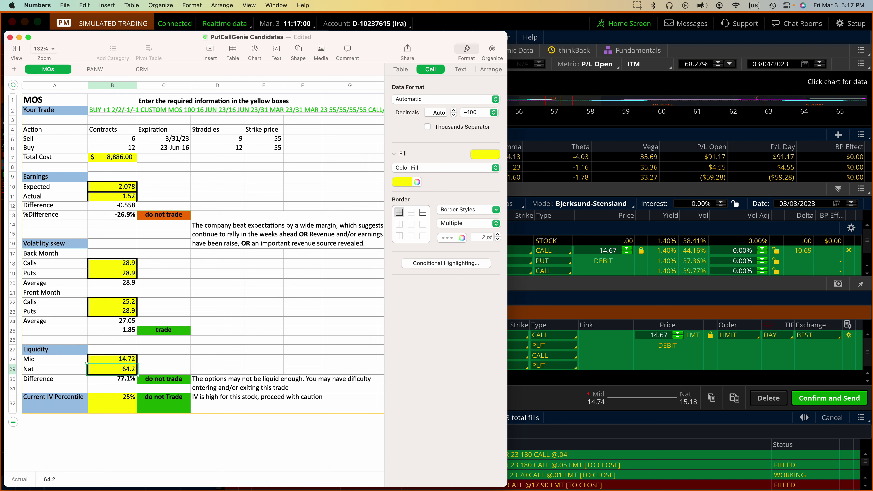
type("15.18")
key("Return")
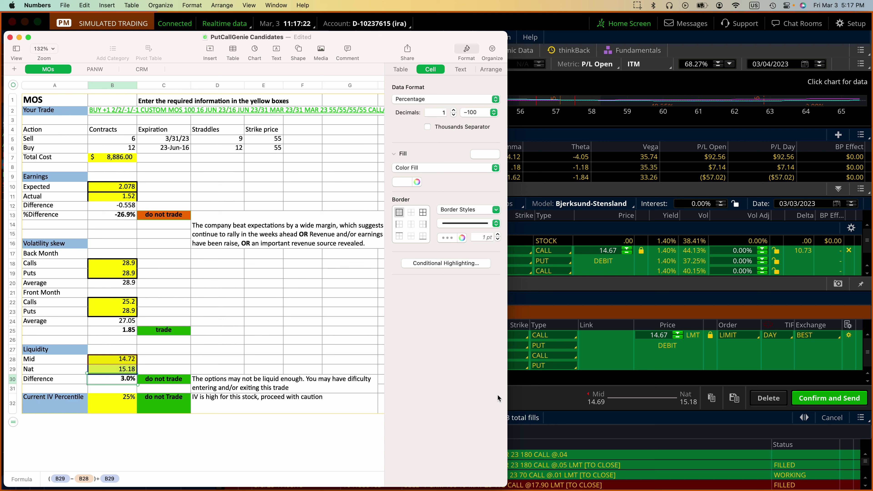
Expand Today's Options Statistics for MOS in thinkorswim and compare its current IV percentile with the candidate sheet.
left_click(520, 401)
left_click(275, 37)
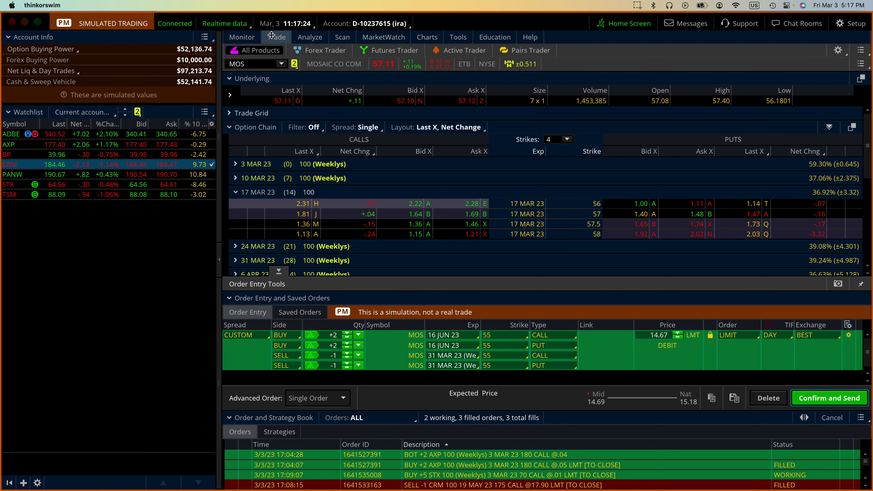
left_click(278, 271)
scroll(356, 308, "down", 1)
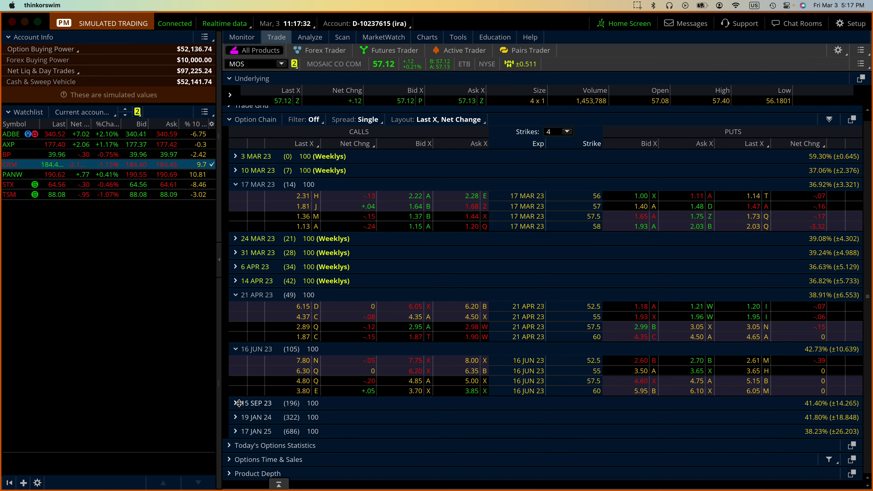
left_click(231, 444)
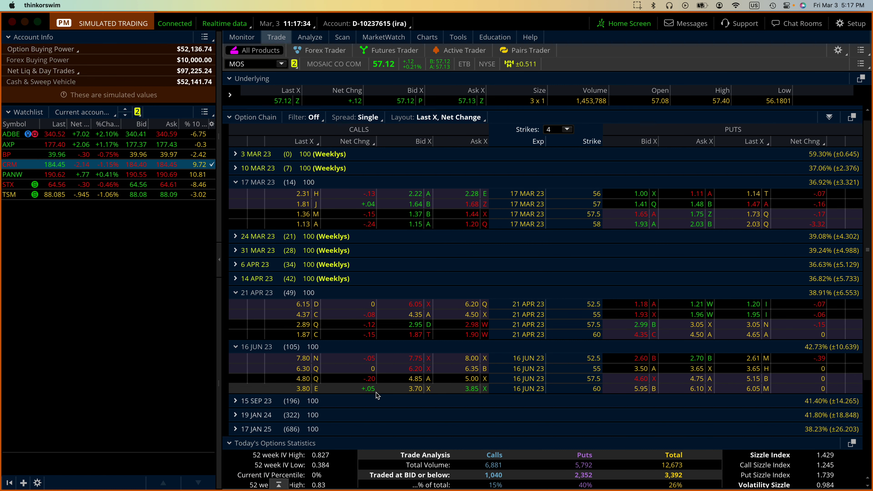
scroll(376, 395, "down", 3)
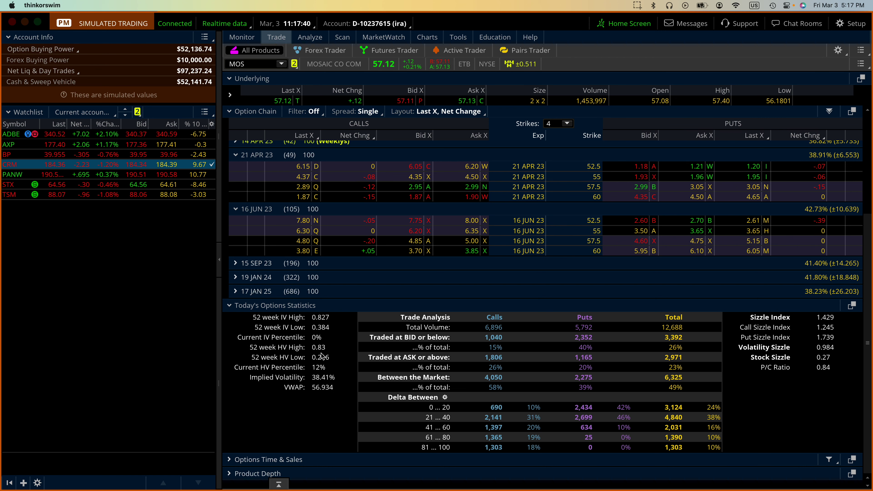
key("super+Tab")
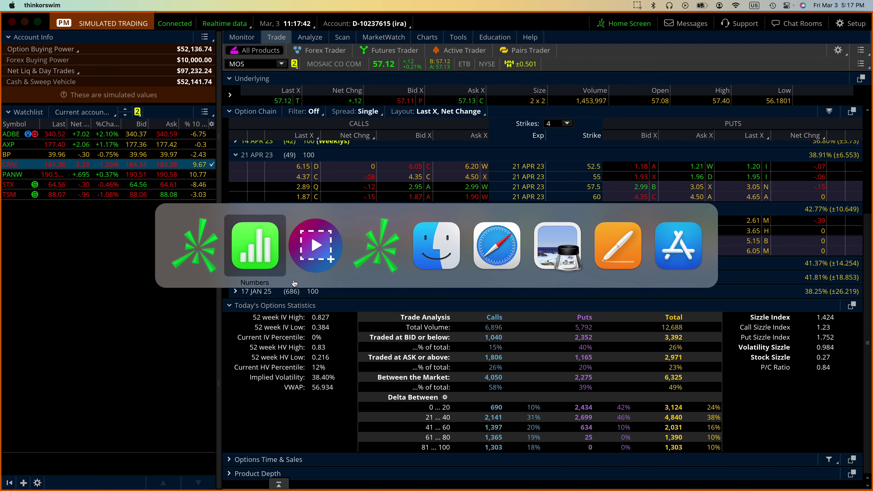
left_click(269, 272)
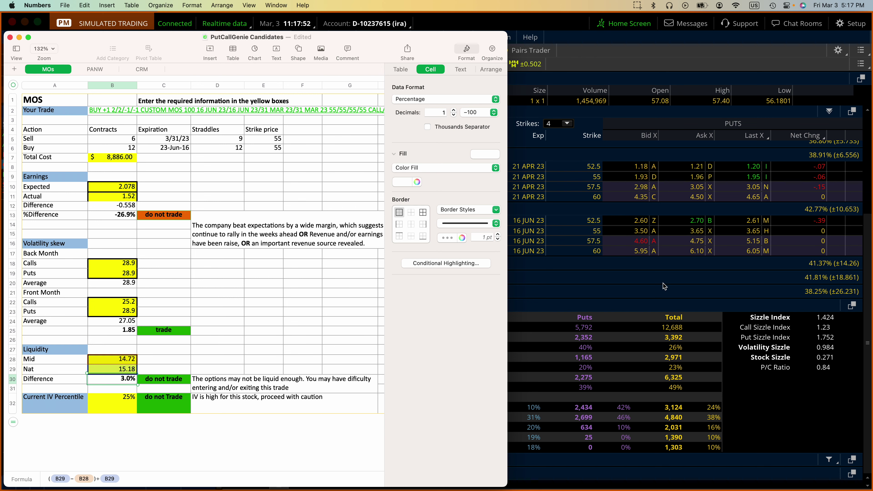
left_click(670, 323)
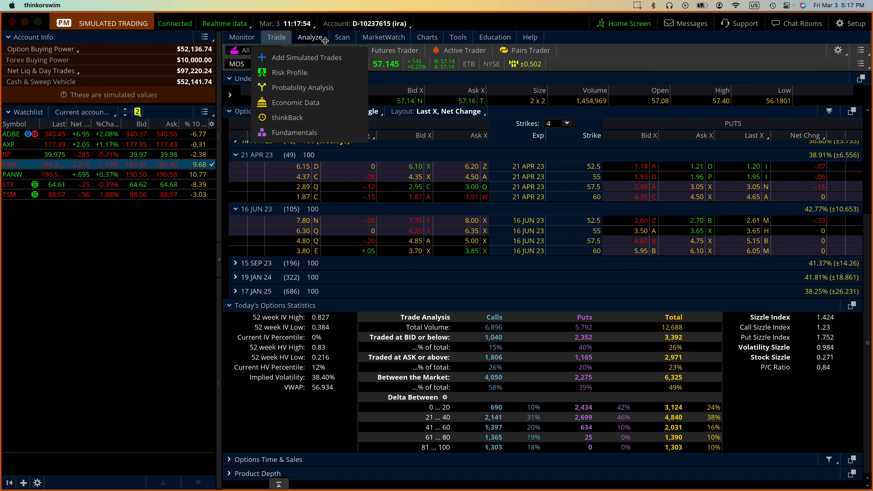
Bring back the MOS trade's risk profile with order entry collapsed, and close the chat rooms window after viewing it.
left_click(310, 37)
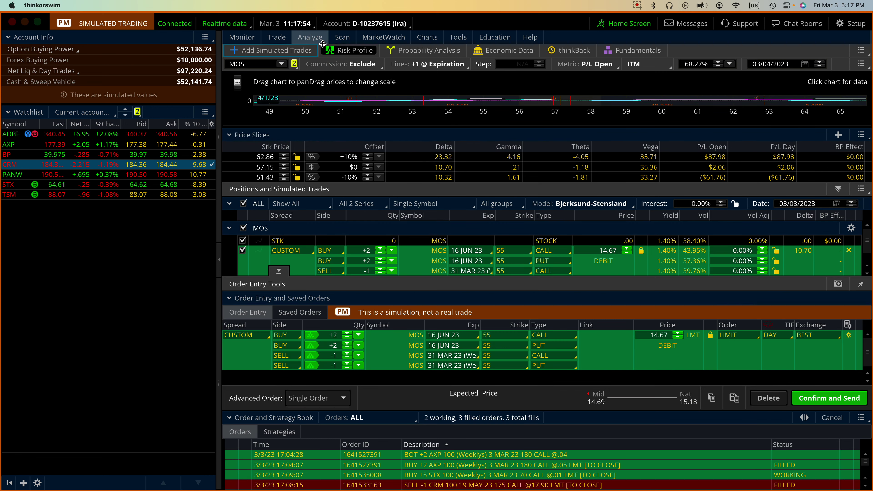
left_click(278, 271)
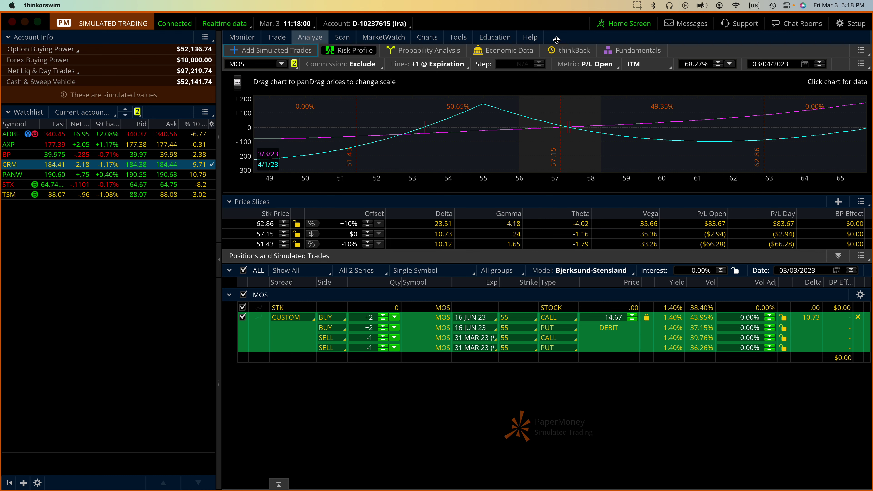
left_click(790, 23)
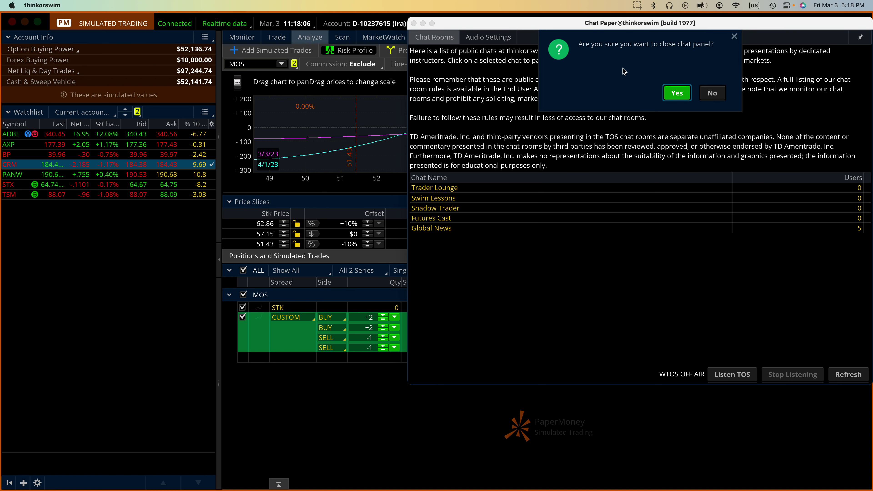
left_click(676, 93)
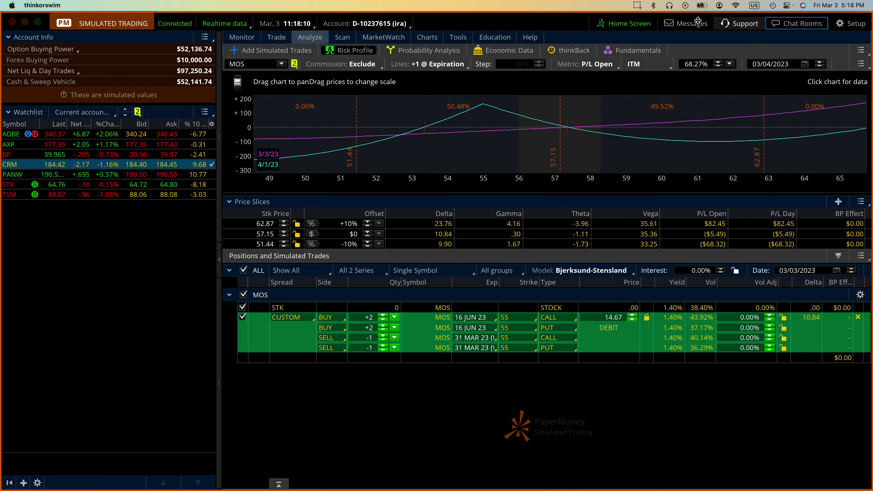
Sort the MOS live news headlines by time with the oldest first and look through them.
left_click(438, 37)
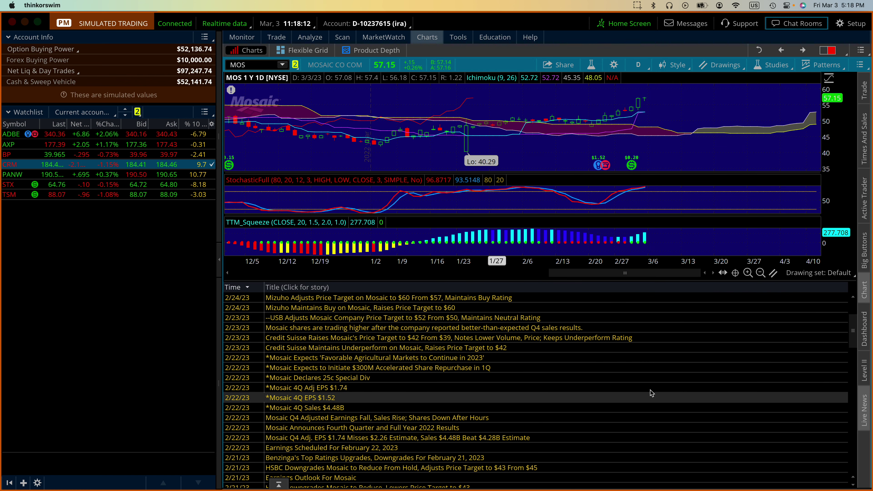
left_click(245, 287)
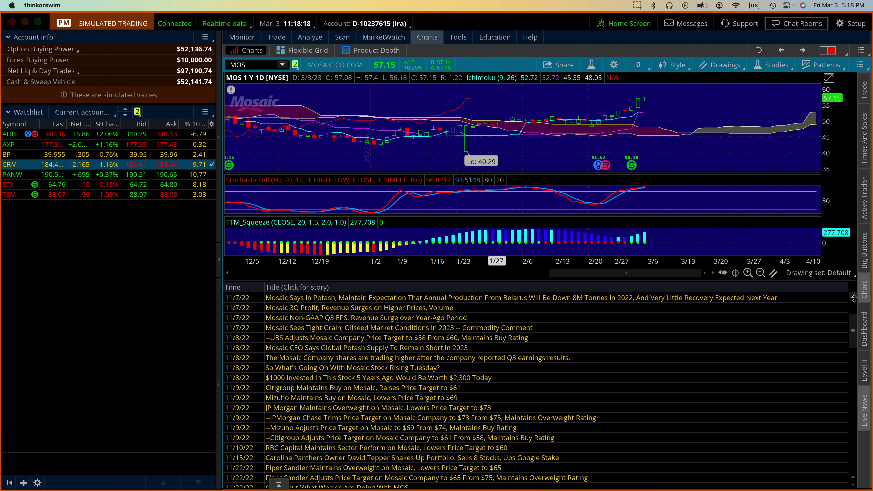
scroll(854, 293, "up", 1)
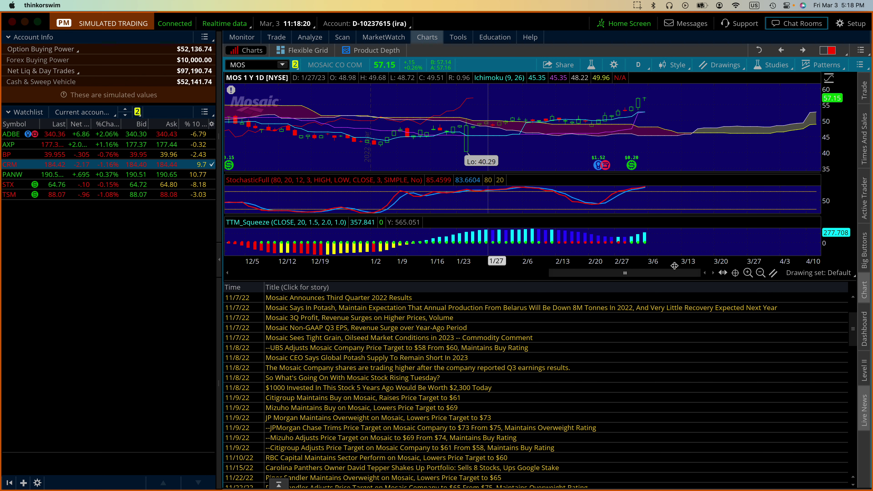
Hide the live news below the MOS chart and open the chart's studies for editing.
left_click(864, 409)
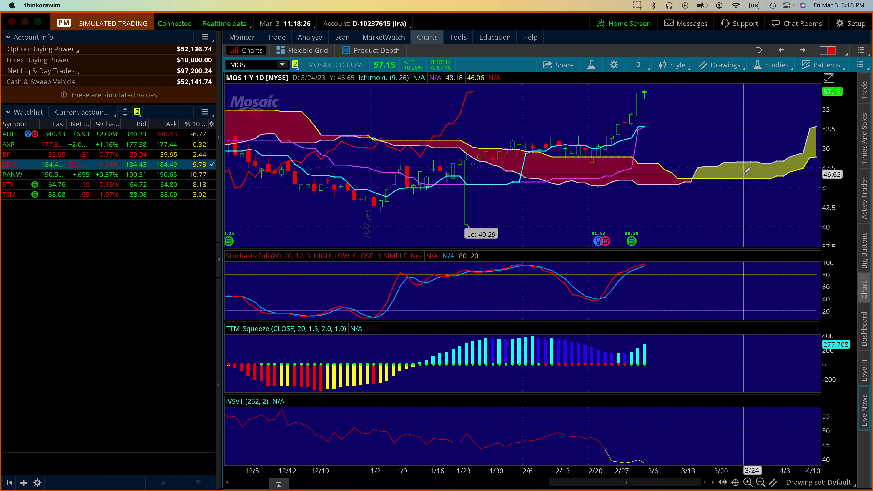
left_click(777, 62)
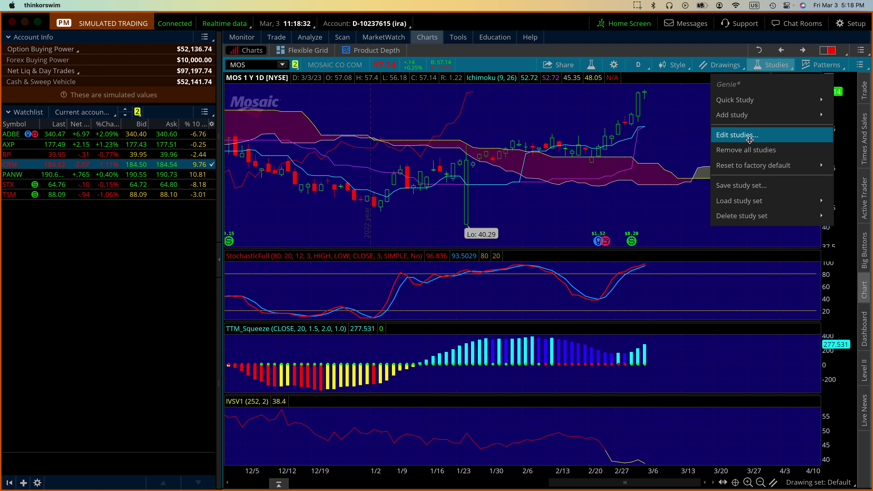
left_click(749, 139)
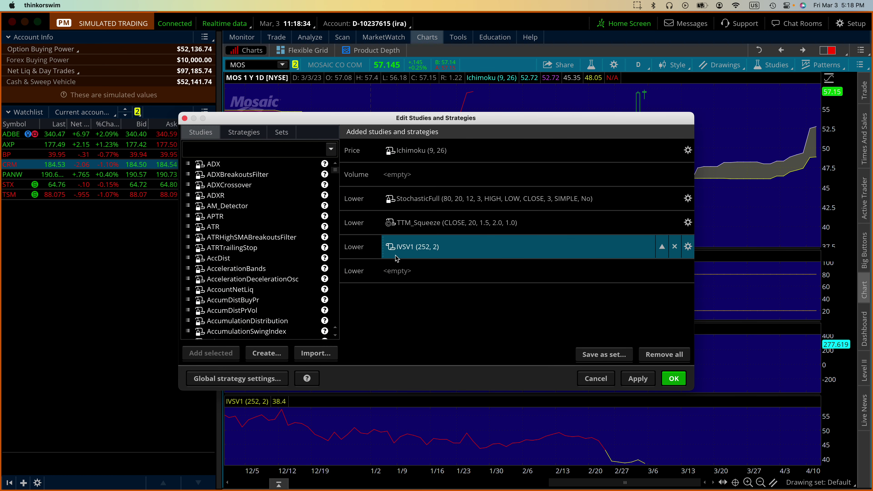